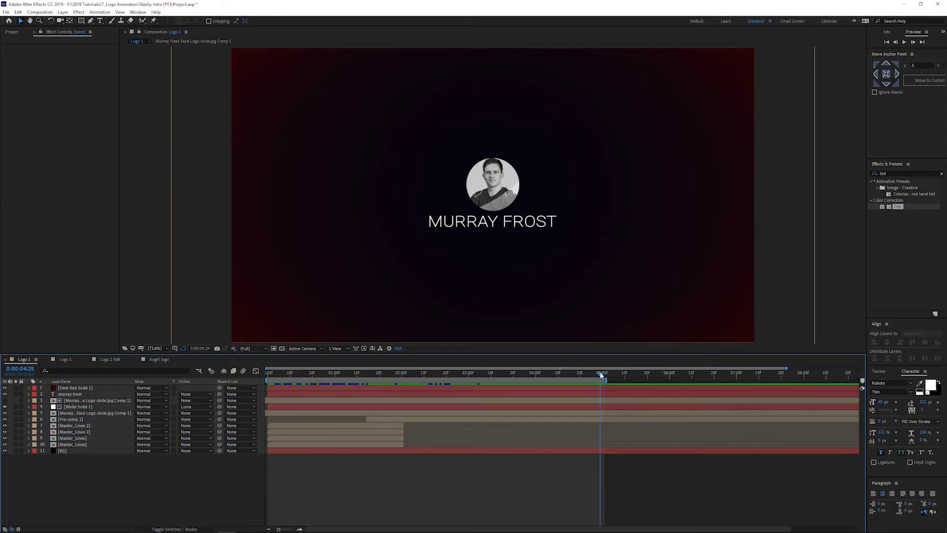
# Delete the old shine setup: the masking copy of the face logo comp and the white solid beneath it
pyautogui.moveTo(538, 375)
pyautogui.mouseDown()
pyautogui.moveTo(392, 383)
pyautogui.moveTo(475, 383)
pyautogui.moveTo(483, 392)
pyautogui.moveTo(444, 393)
pyautogui.moveTo(525, 384)
pyautogui.moveTo(428, 383)
pyautogui.moveTo(531, 383)
pyautogui.moveTo(411, 390)
pyautogui.moveTo(505, 385)
pyautogui.moveTo(482, 373)
pyautogui.moveTo(547, 374)
pyautogui.mouseUp()
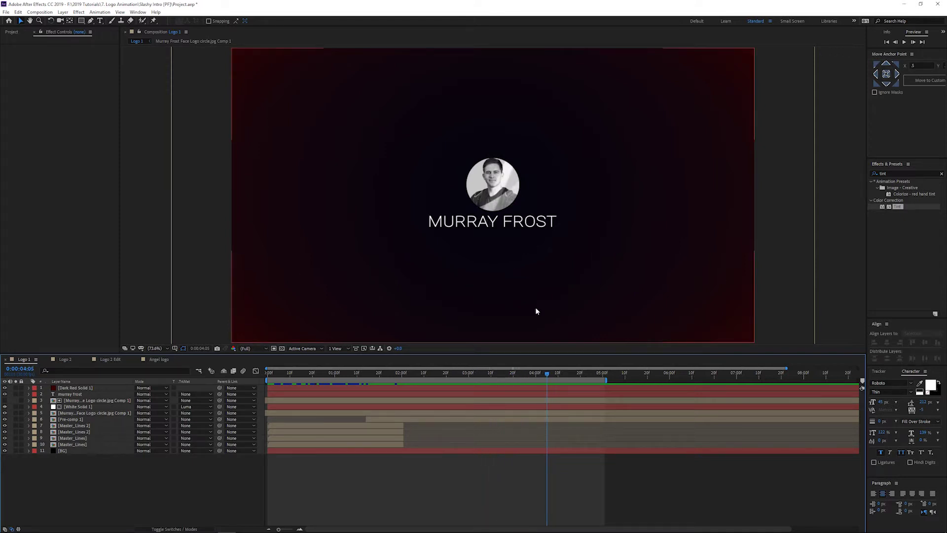
pyautogui.moveTo(547, 373)
pyautogui.mouseDown()
pyautogui.moveTo(515, 374)
pyautogui.moveTo(582, 375)
pyautogui.moveTo(532, 374)
pyautogui.moveTo(546, 373)
pyautogui.mouseUp()
pyautogui.click(106, 400)
pyautogui.keyDown('shift'); pyautogui.click(95, 407); pyautogui.keyUp('shift')
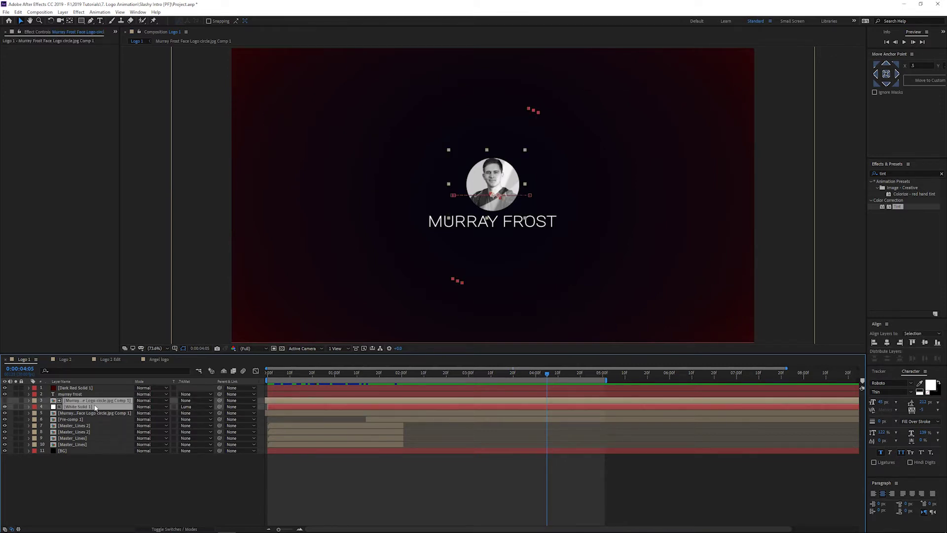
pyautogui.press('Delete')
pyautogui.moveTo(549, 375)
pyautogui.mouseDown()
pyautogui.moveTo(498, 374)
pyautogui.moveTo(564, 373)
pyautogui.moveTo(340, 375)
pyautogui.moveTo(535, 373)
pyautogui.mouseUp()
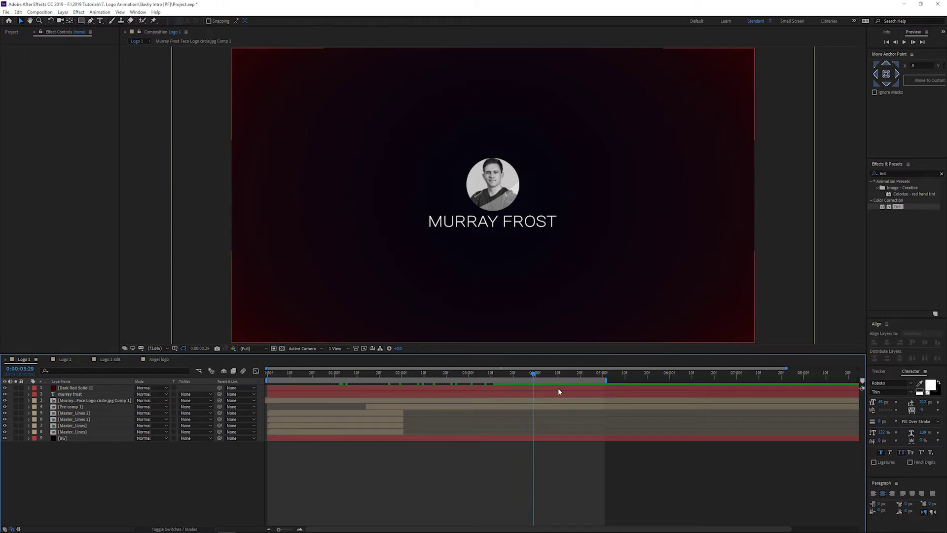
# Duplicate the remaining face logo comp layer and clear the selection
pyautogui.click(479, 401)
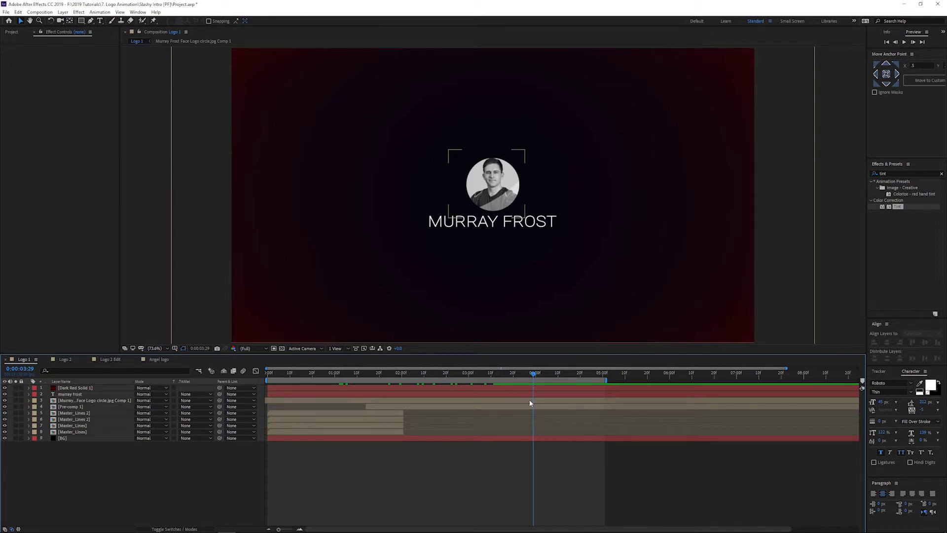
pyautogui.click(531, 402)
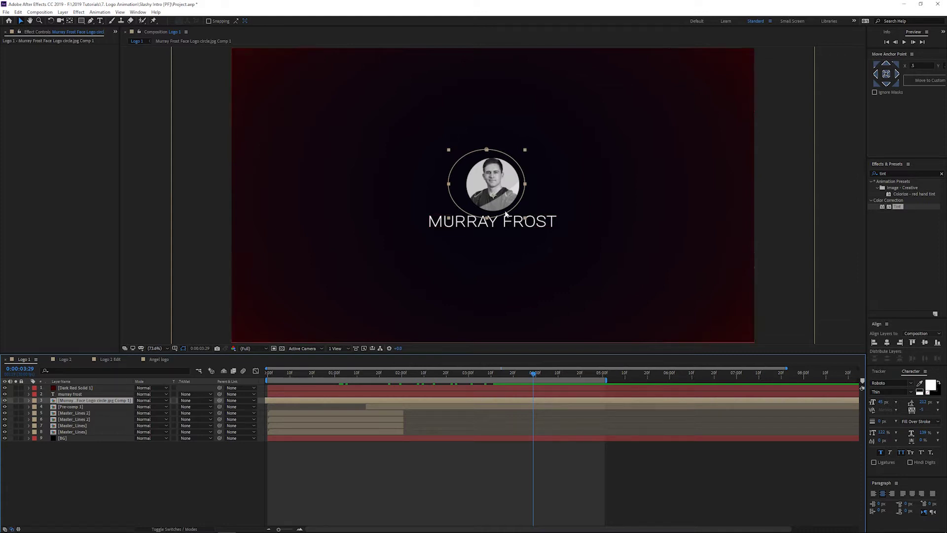
pyautogui.hotkey('ctrl', 'd')
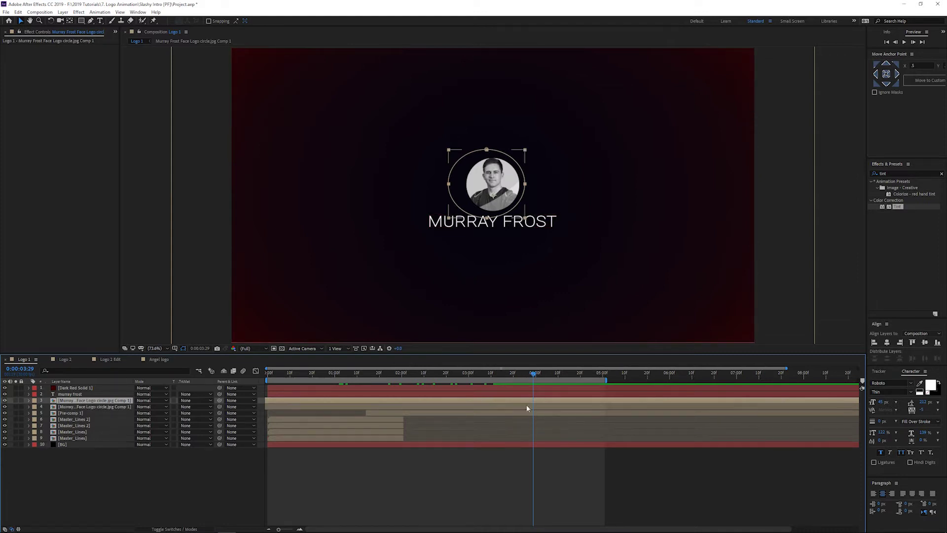
pyautogui.click(198, 481)
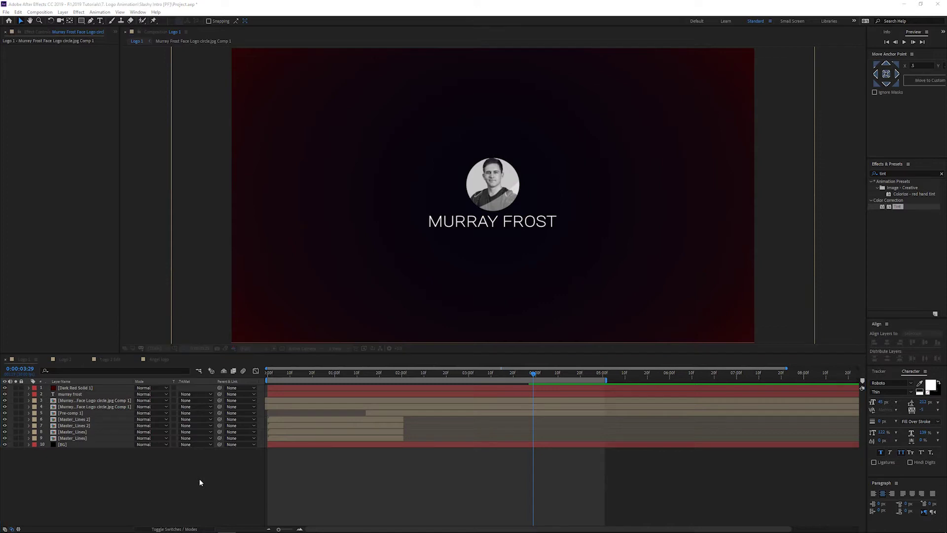
# Create a new white solid layer at the full composition size
pyautogui.hotkey('ctrl', 'k')
pyautogui.press('Escape')
pyautogui.rightClick(225, 381)
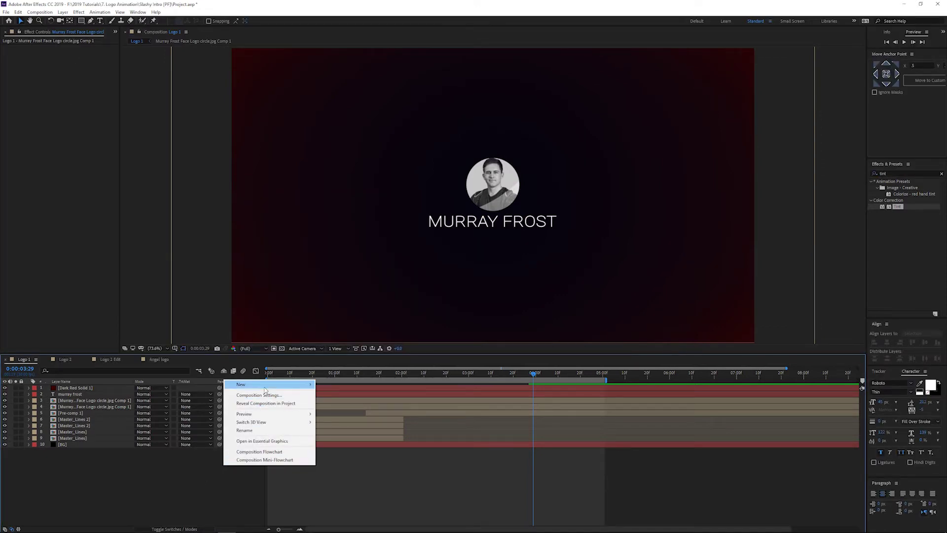
pyautogui.moveTo(266, 384)
pyautogui.click(357, 403)
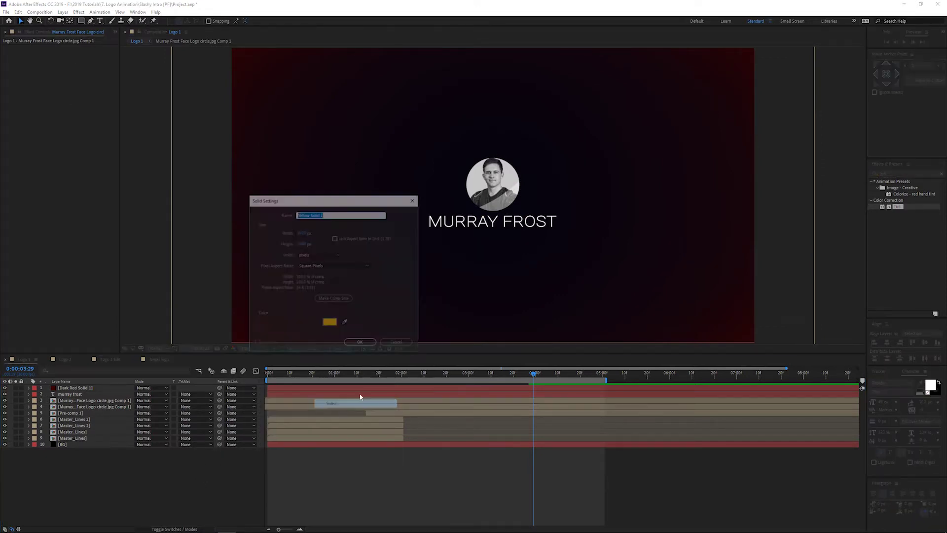
pyautogui.click(329, 322)
pyautogui.moveTo(146, 129); pyautogui.dragTo(30, 44)
pyautogui.click(257, 78)
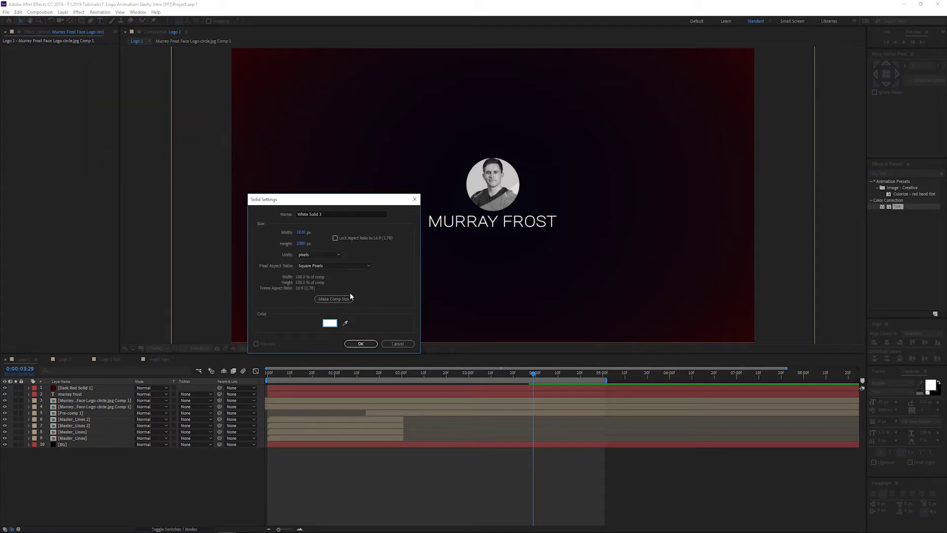
pyautogui.click(360, 343)
# Rotate the white solid diagonally and draw a rectangular mask on it, leaving a long slanted strip across the logo area
pyautogui.press('w')
pyautogui.moveTo(303, 124); pyautogui.dragTo(387, 45)
pyautogui.press('v')
pyautogui.click(81, 21)
pyautogui.moveTo(560, 78); pyautogui.dragTo(370, 281)
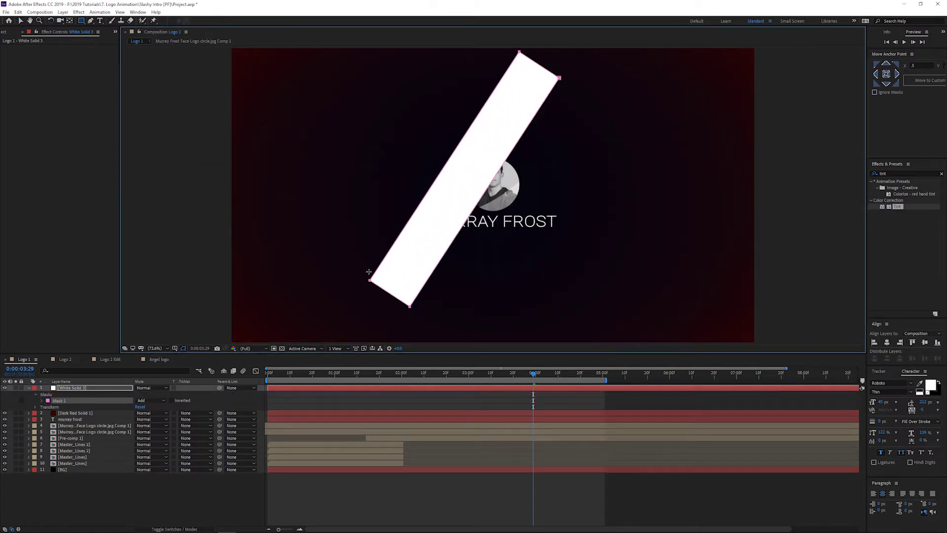
# Increase the Mask Feather of the white strip to give it soft edges
pyautogui.press('v')
pyautogui.press('f')
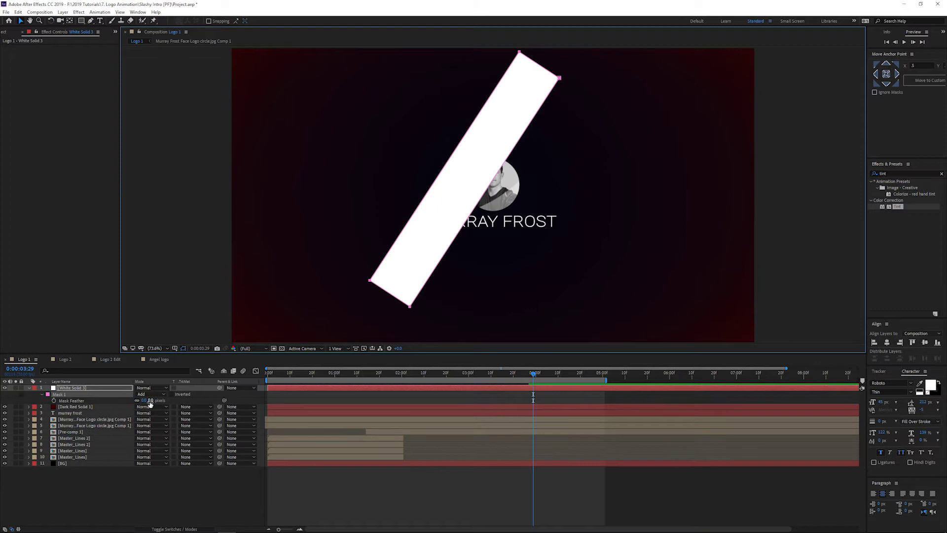
pyautogui.moveTo(144, 400); pyautogui.dragTo(164, 397)
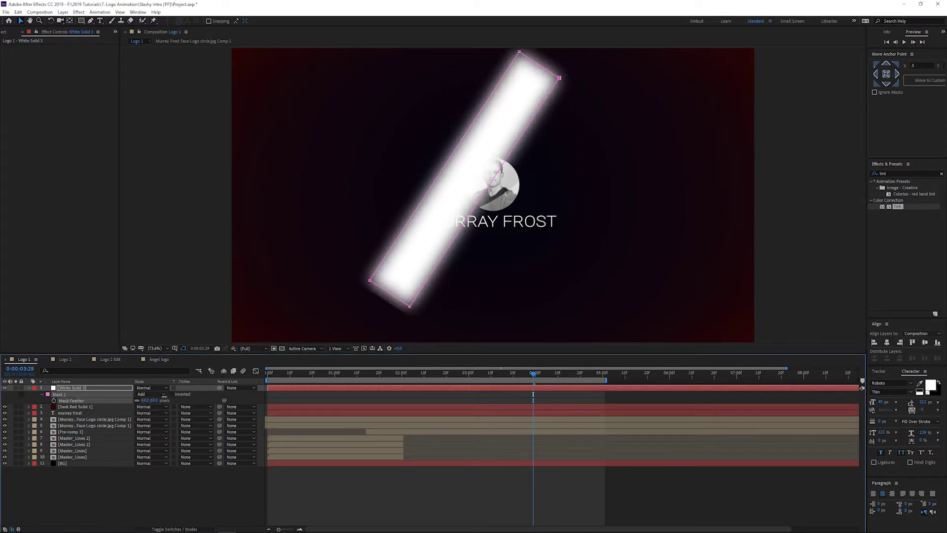
# Place the white solid between the two face logo comp layers and set its track matte to Luma Matte
pyautogui.moveTo(106, 389); pyautogui.dragTo(102, 425)
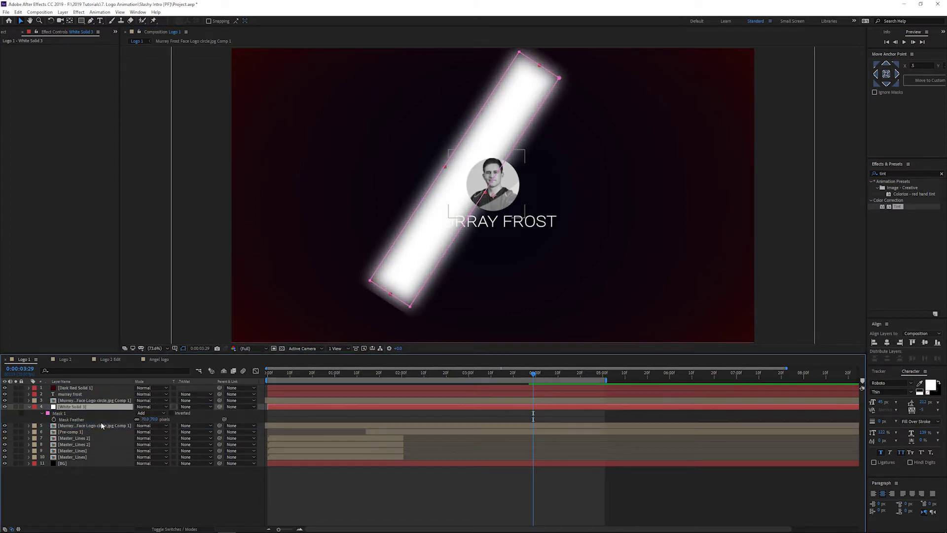
pyautogui.click(198, 407)
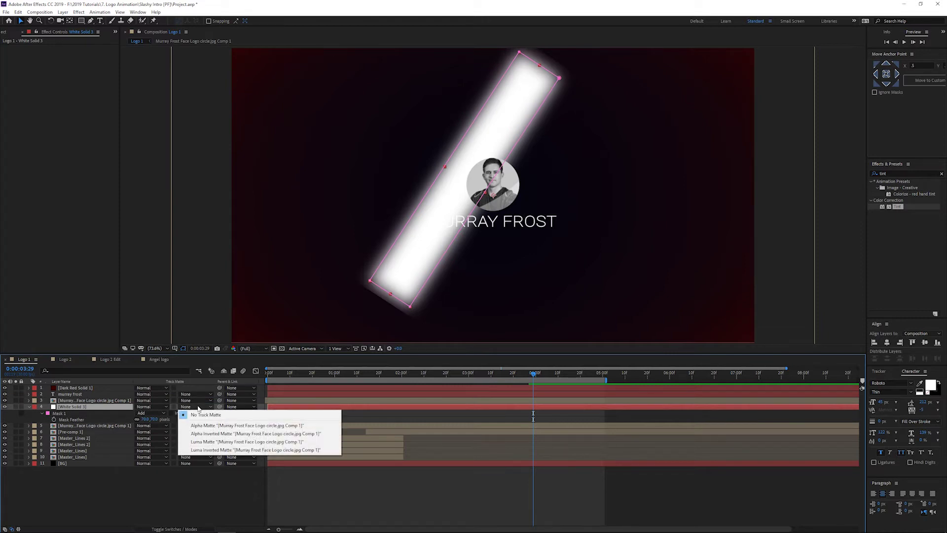
pyautogui.click(205, 442)
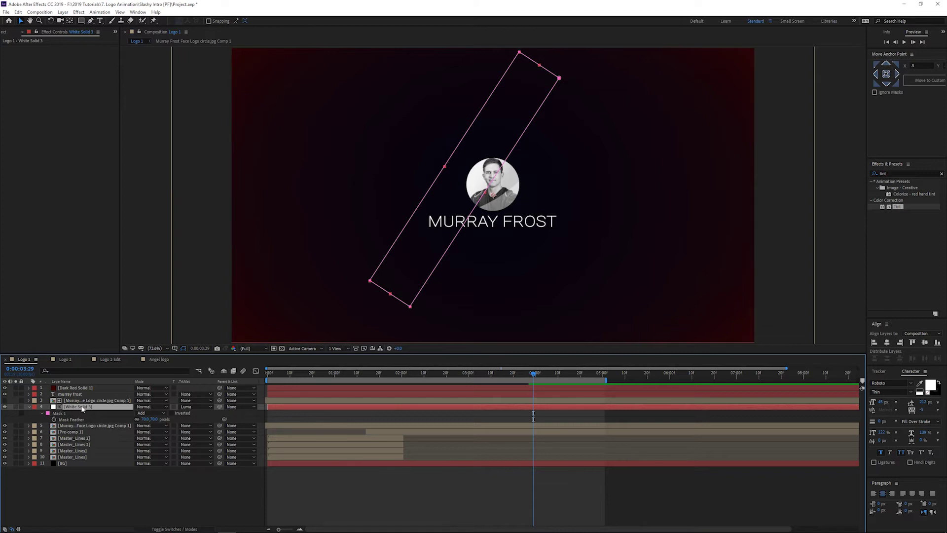
# Narrow the white solid's masked strip and shift the layer horizontally across the face logo
pyautogui.press('p')
pyautogui.moveTo(139, 413); pyautogui.dragTo(164, 415)
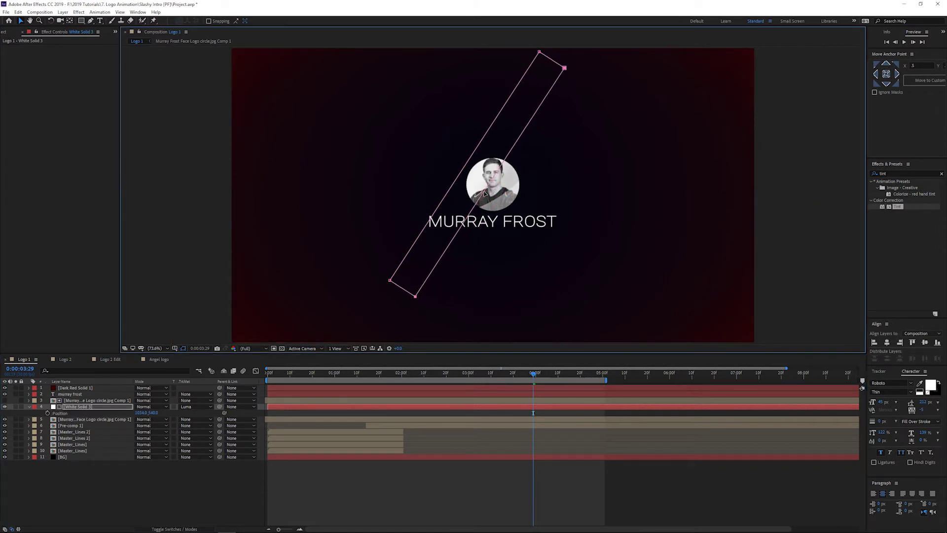
pyautogui.moveTo(148, 413); pyautogui.dragTo(168, 409)
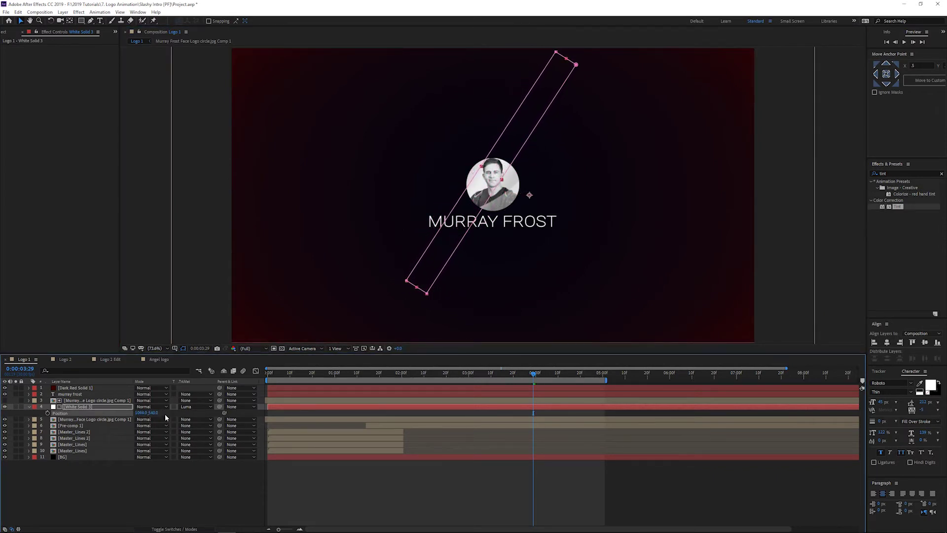
# Adjust the white solid's Mask Feather and hide the mask outlines in the composition view
pyautogui.press('f')
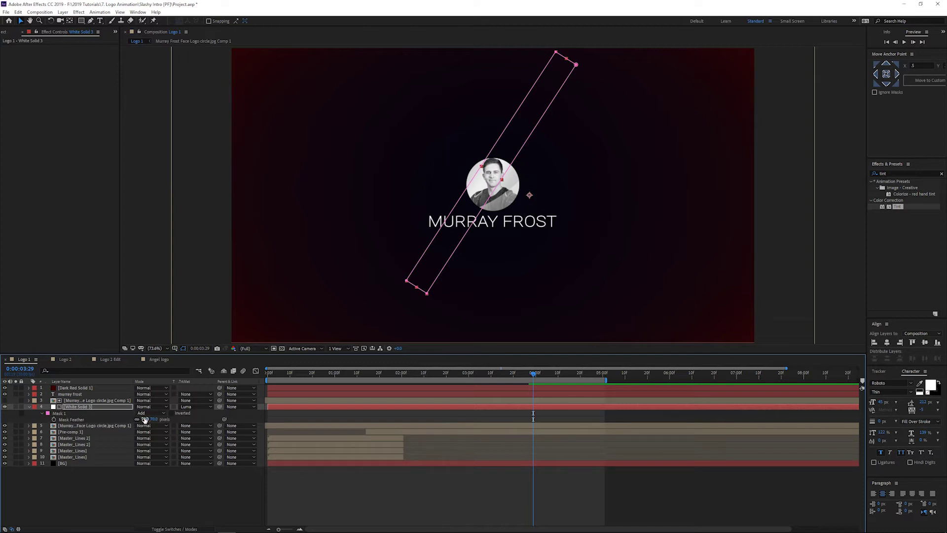
pyautogui.moveTo(145, 419); pyautogui.dragTo(138, 419)
pyautogui.click(201, 502)
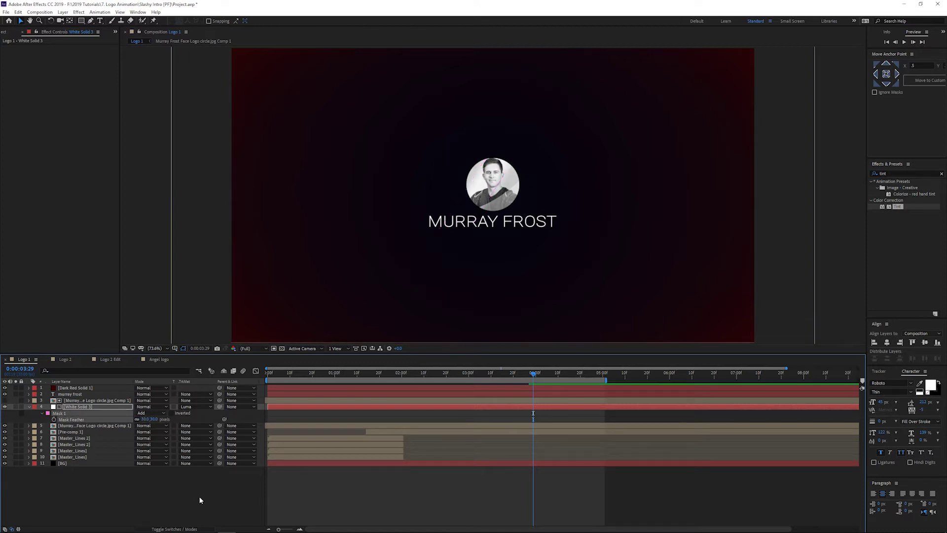
pyautogui.click(93, 405)
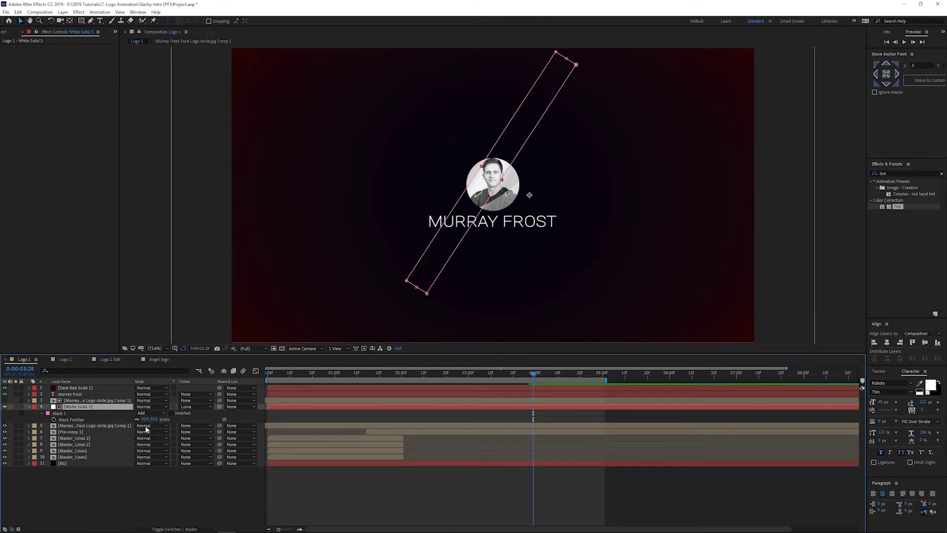
pyautogui.click(183, 348)
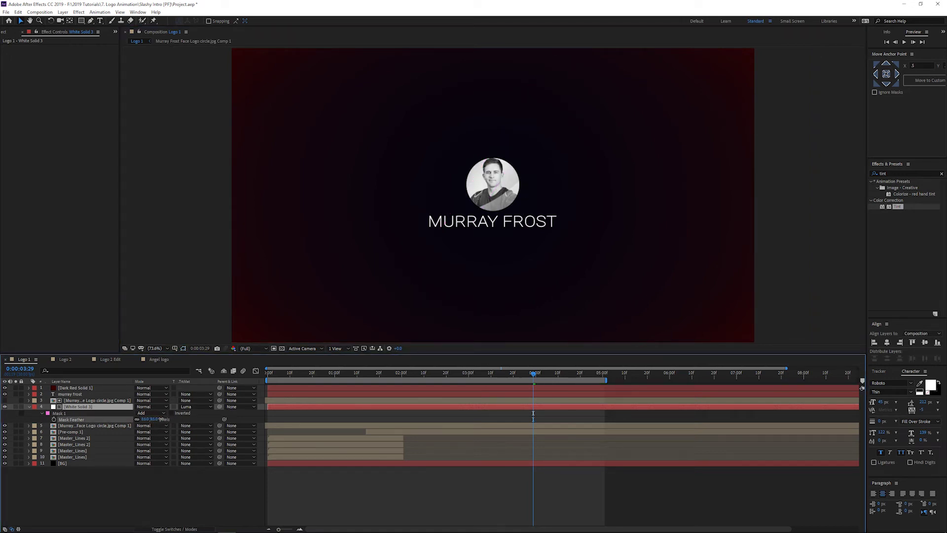
pyautogui.moveTo(146, 419); pyautogui.dragTo(155, 423)
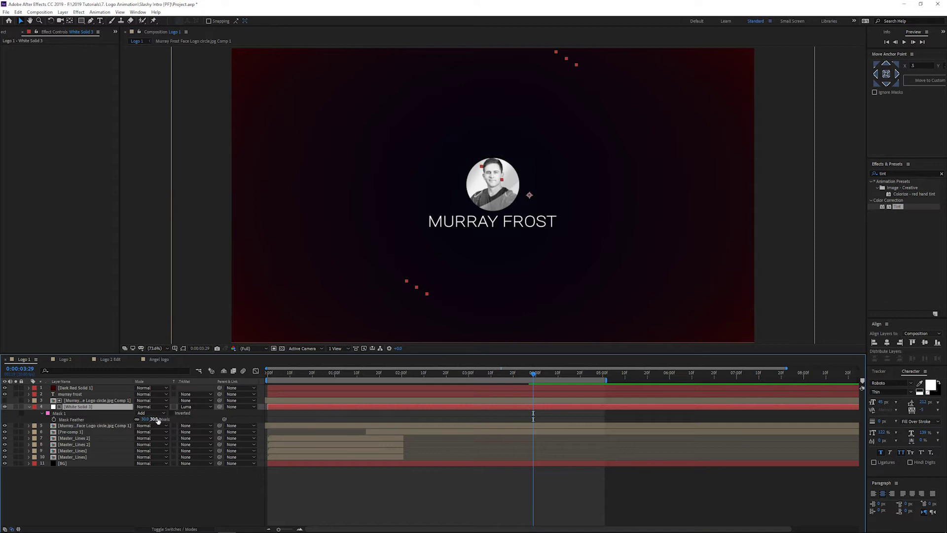
# Keyframe the white solid's Position from one side of the logo at 0:00:03:29 to the other at 0:00:04:08
pyautogui.press('p')
pyautogui.moveTo(94, 400); pyautogui.dragTo(71, 395)
pyautogui.click(48, 413)
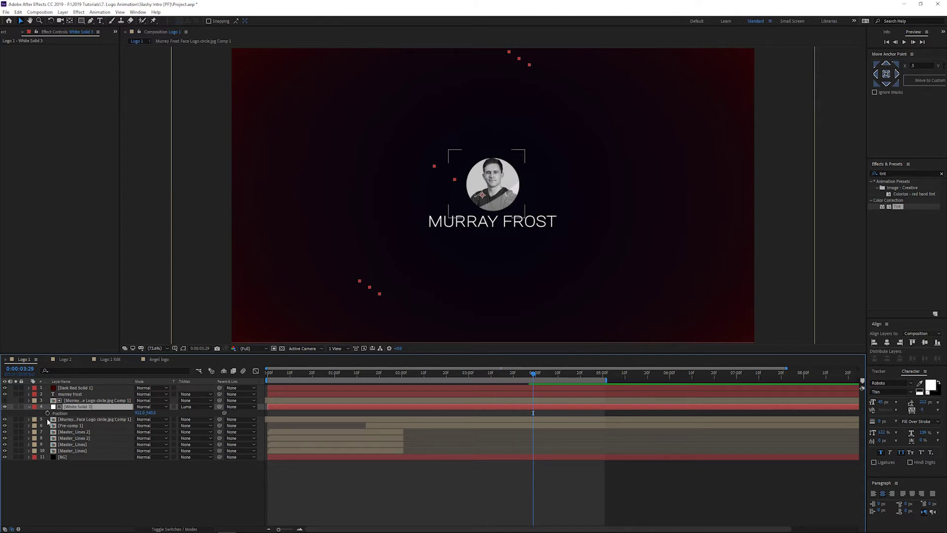
pyautogui.moveTo(534, 374); pyautogui.dragTo(553, 374)
pyautogui.moveTo(142, 418); pyautogui.dragTo(300, 419)
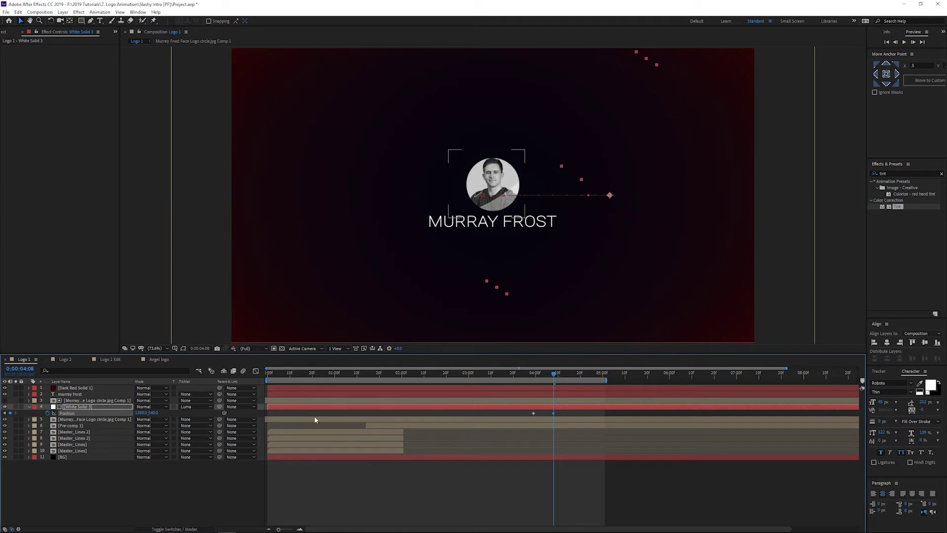
# Preview the shine sweep and add a Position keyframe at 0:00:04:13 holding the solid's end position
pyautogui.moveTo(526, 374); pyautogui.dragTo(522, 374)
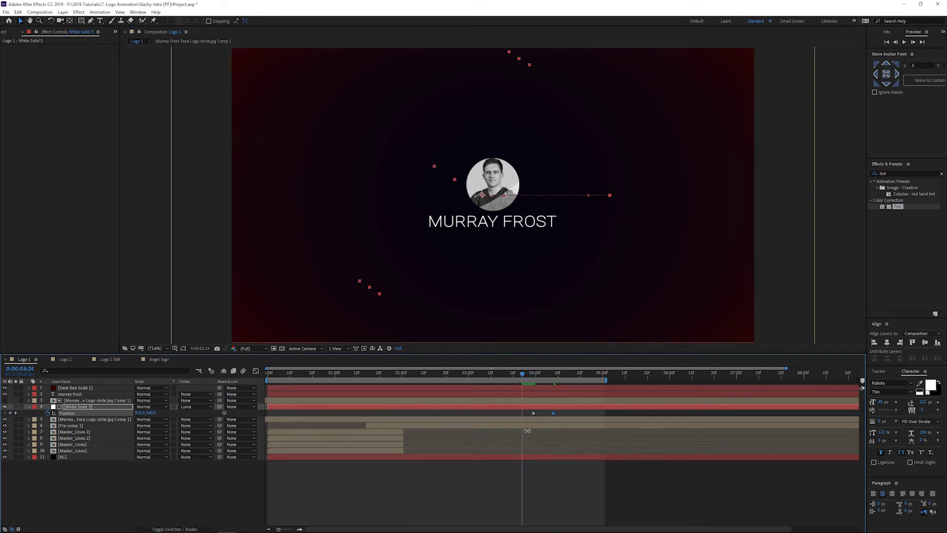
pyautogui.press('space')
pyautogui.press('space')
pyautogui.moveTo(544, 374); pyautogui.dragTo(565, 377)
pyautogui.click(10, 413)
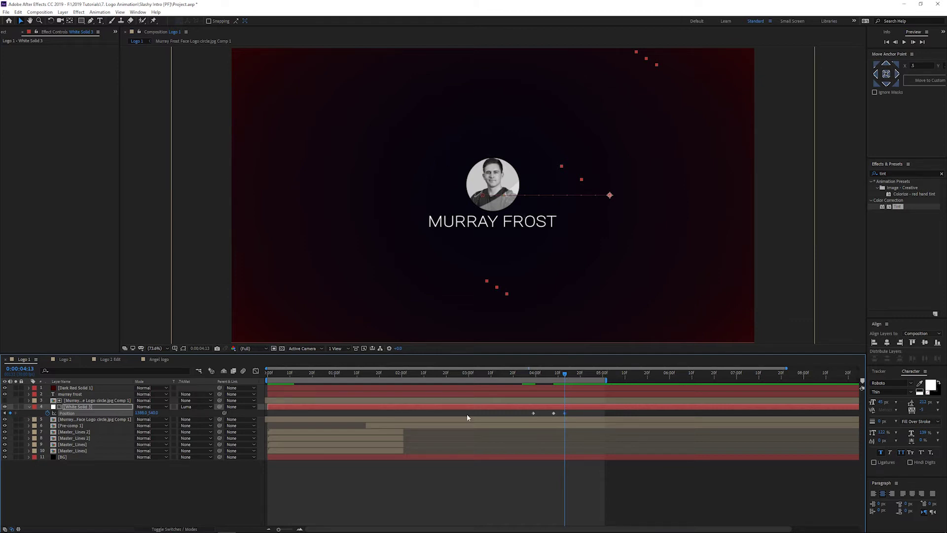
# Repeat the sweep by pasting the starting Position keyframe at 0:00:04:14 and the ending one at 0:00:04:20
pyautogui.press('pagedown')
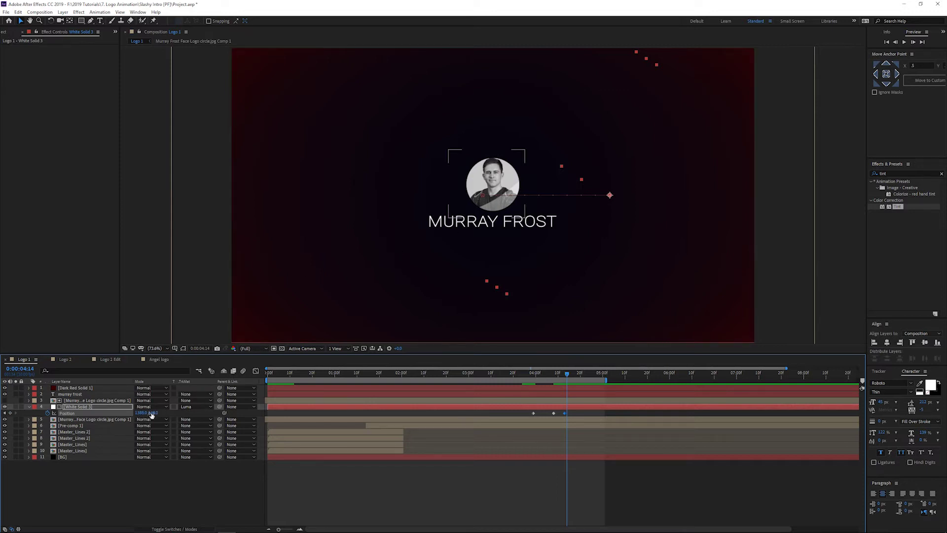
pyautogui.hotkey('ctrl', 'v')
pyautogui.moveTo(566, 373); pyautogui.dragTo(579, 374)
pyautogui.hotkey('ctrl', 'v')
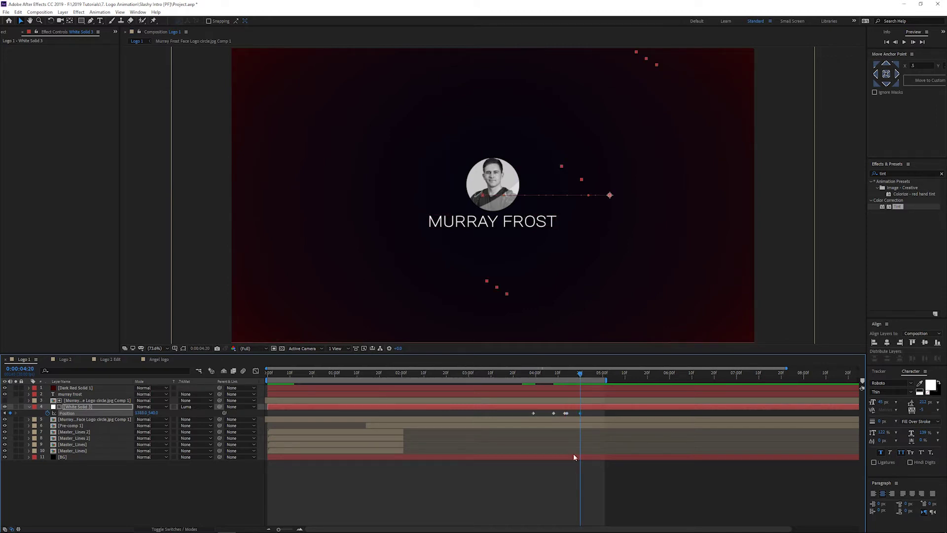
# Preview the double sweep and spread its Position keyframes, moving the first pair earlier and the second sweep's keyframes later
pyautogui.click(546, 473)
pyautogui.press('space')
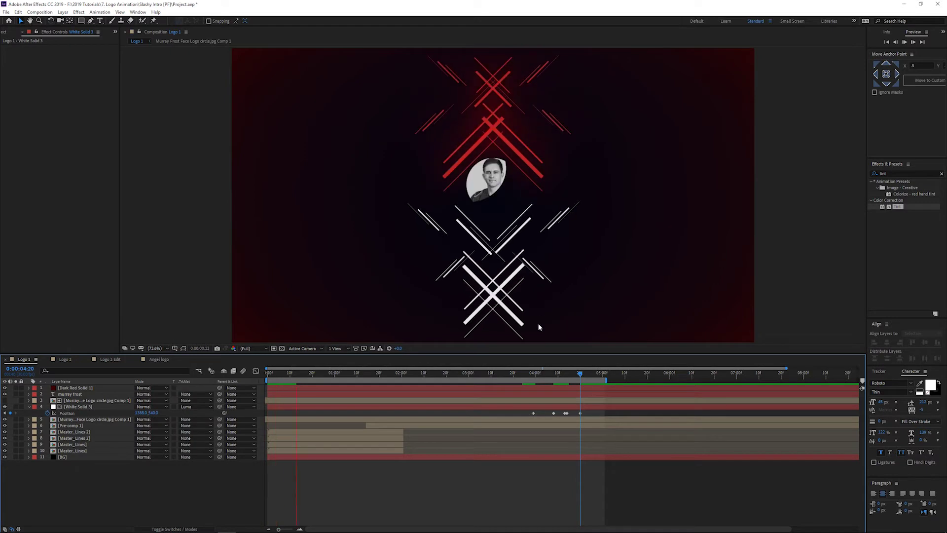
pyautogui.click(520, 375)
pyautogui.press('pageup')
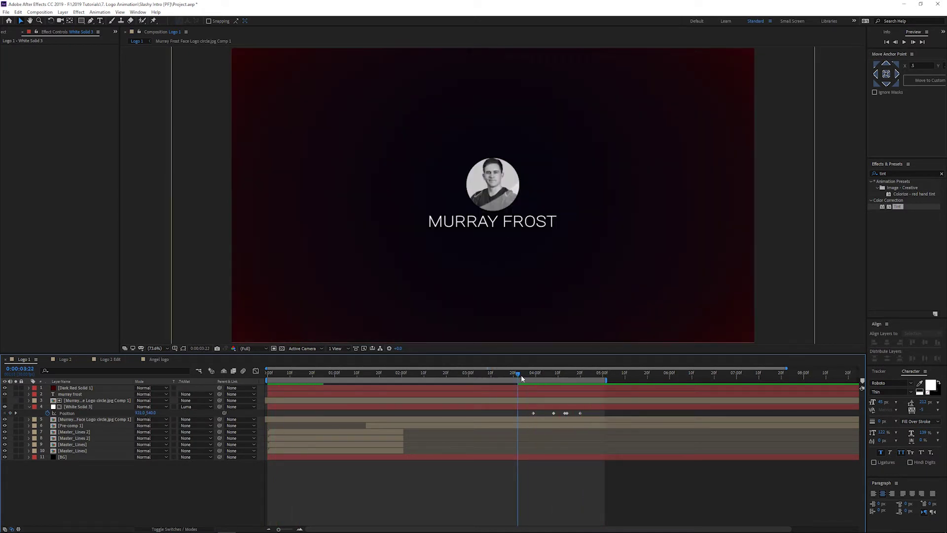
pyautogui.press('space')
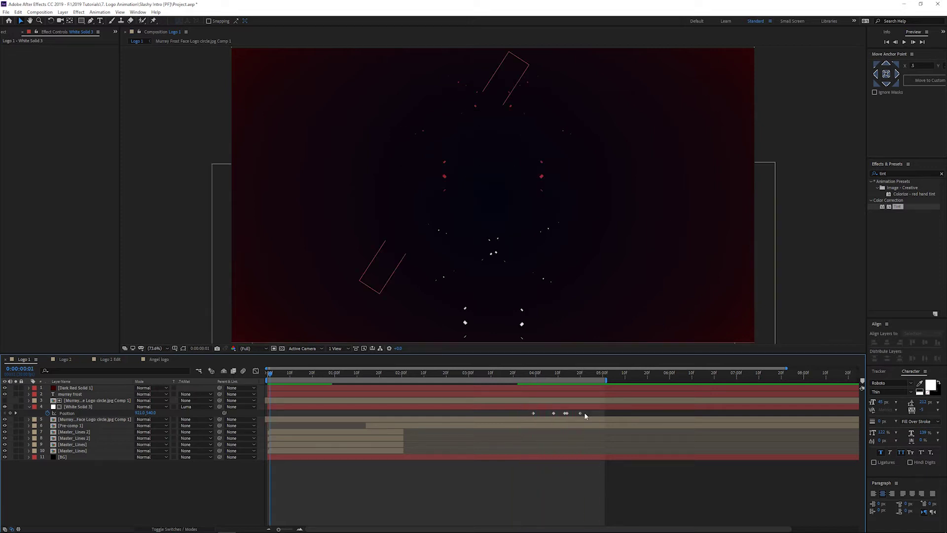
pyautogui.moveTo(589, 410); pyautogui.dragTo(526, 414)
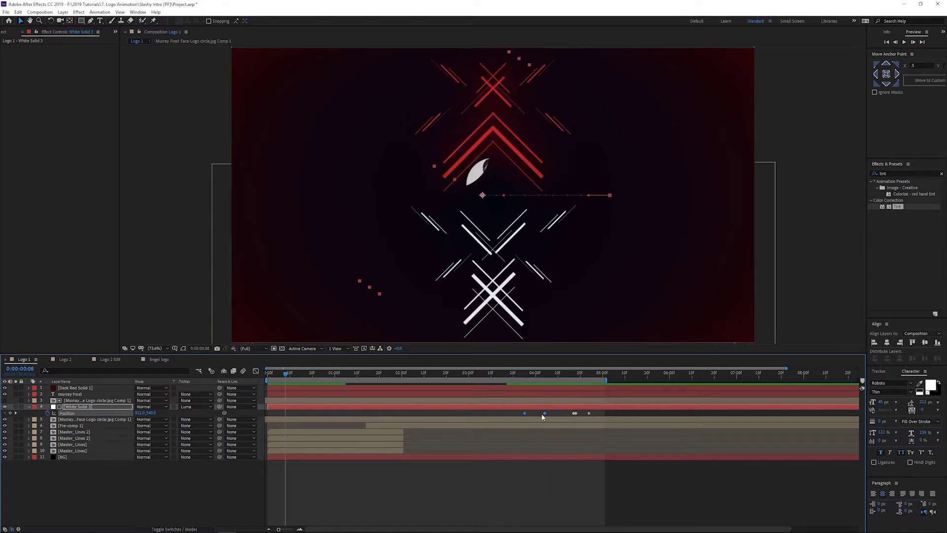
# Slow the first sweep by moving its ending Position keyframe later, closer to the start of the second sweep
pyautogui.click(550, 416)
pyautogui.click(528, 374)
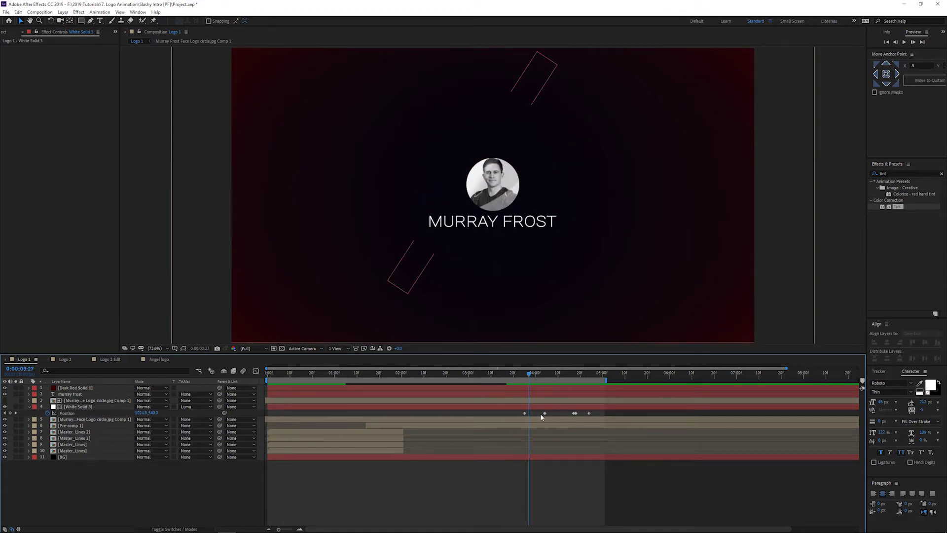
pyautogui.moveTo(545, 413); pyautogui.dragTo(556, 414)
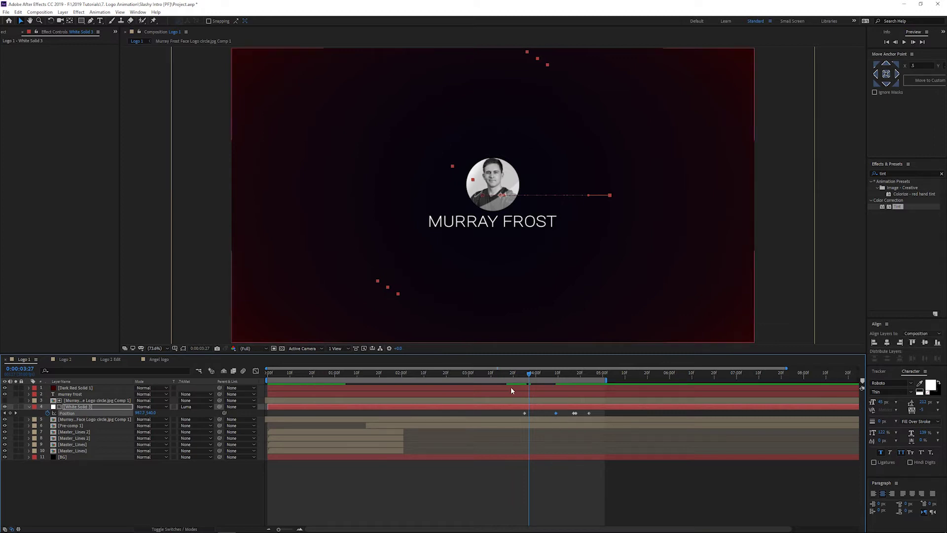
# Slow the second shine sweep by moving its ending Position keyframe later, close to the five-second mark, and check the result
pyautogui.press('space')
pyautogui.moveTo(589, 413); pyautogui.dragTo(600, 413)
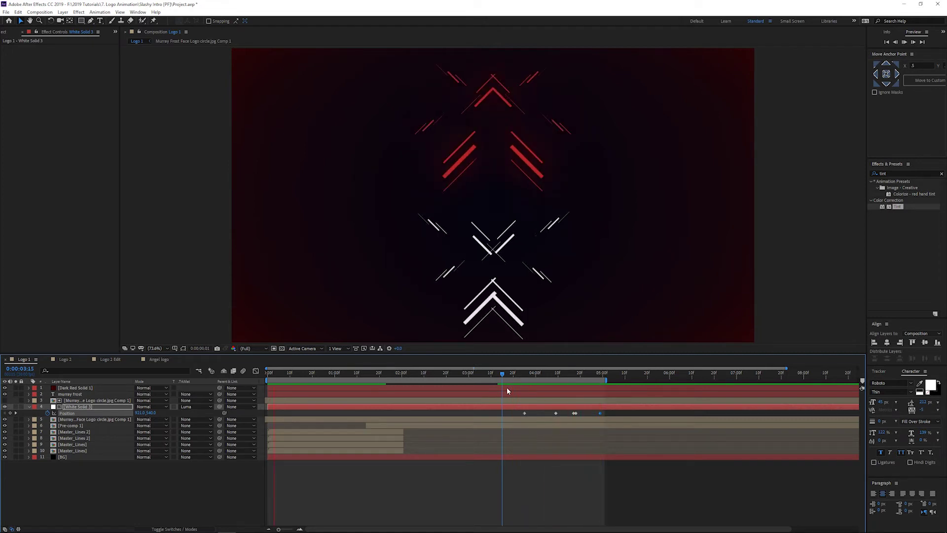
pyautogui.click(533, 371)
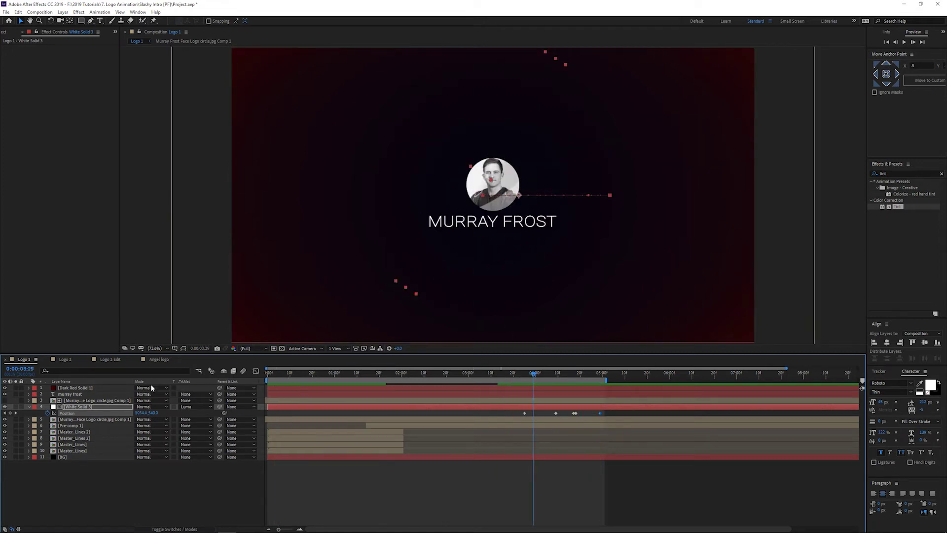
# Open the Logo 2 composition and preview its logo reveal, blur impact and shine sweep
pyautogui.click(64, 360)
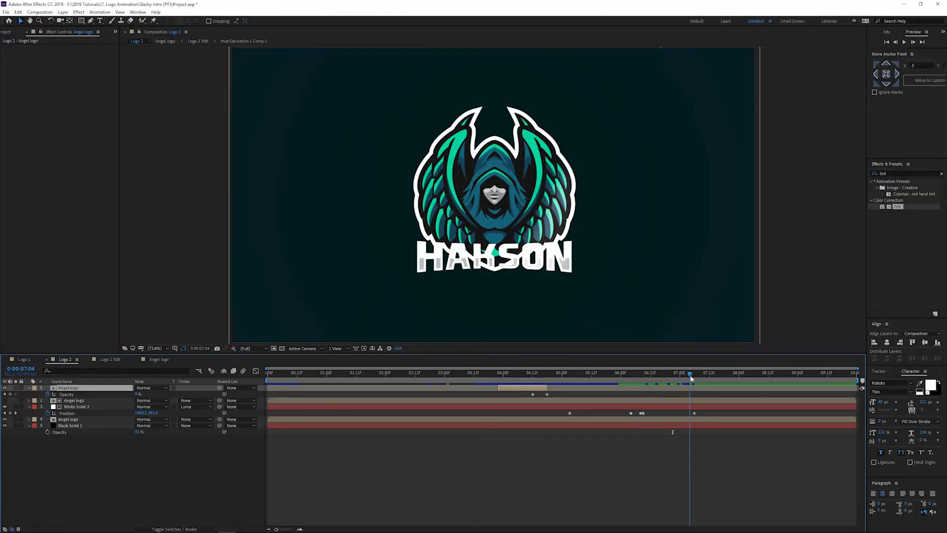
pyautogui.moveTo(691, 378); pyautogui.dragTo(485, 384)
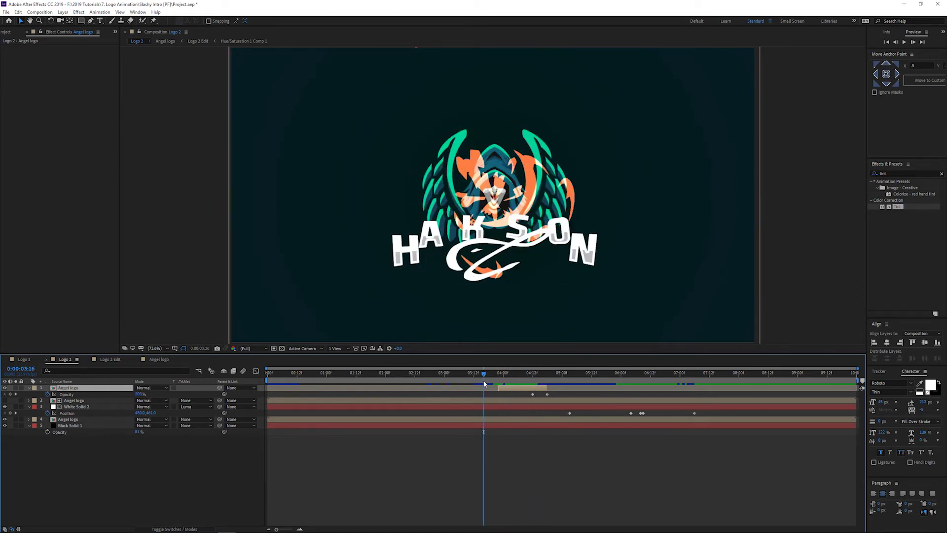
pyautogui.press('space')
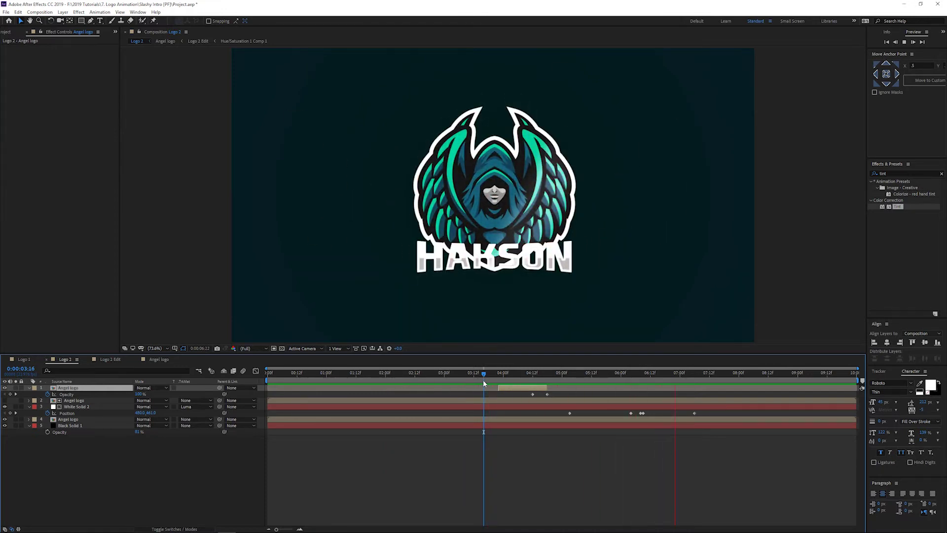
pyautogui.moveTo(487, 377); pyautogui.dragTo(528, 387)
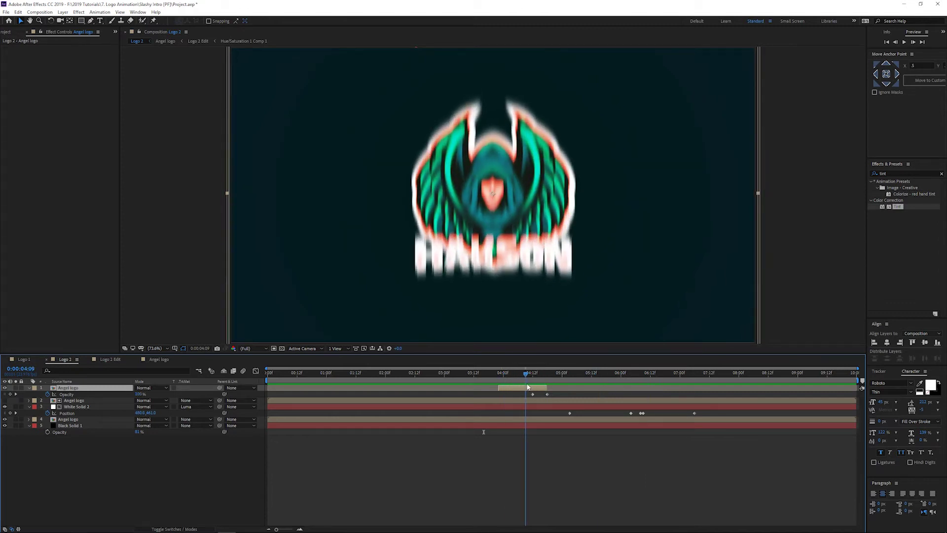
# In the Angel logo composition, compare the logo with its two adjustment layers toggled, then hide the lower one and keep the top one shown
pyautogui.click(105, 359)
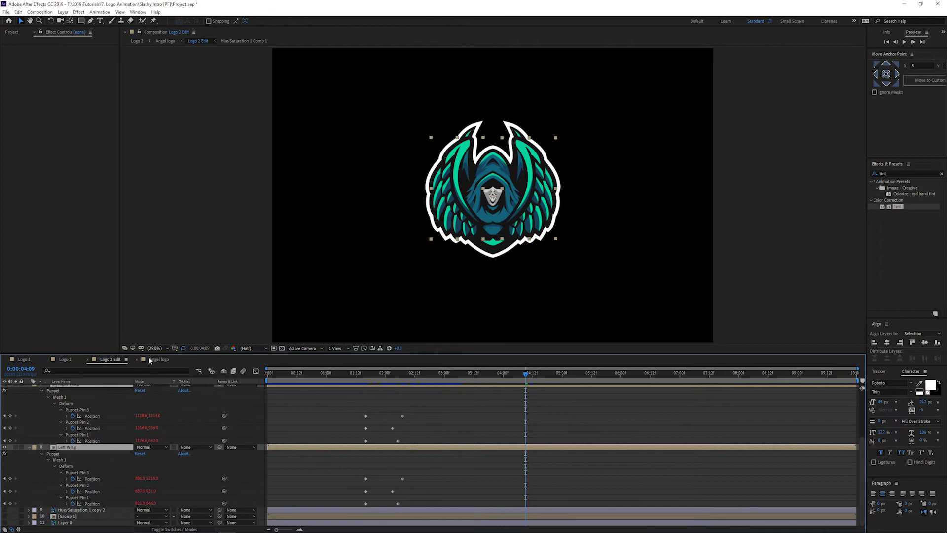
pyautogui.click(157, 360)
pyautogui.moveTo(539, 375); pyautogui.dragTo(501, 377)
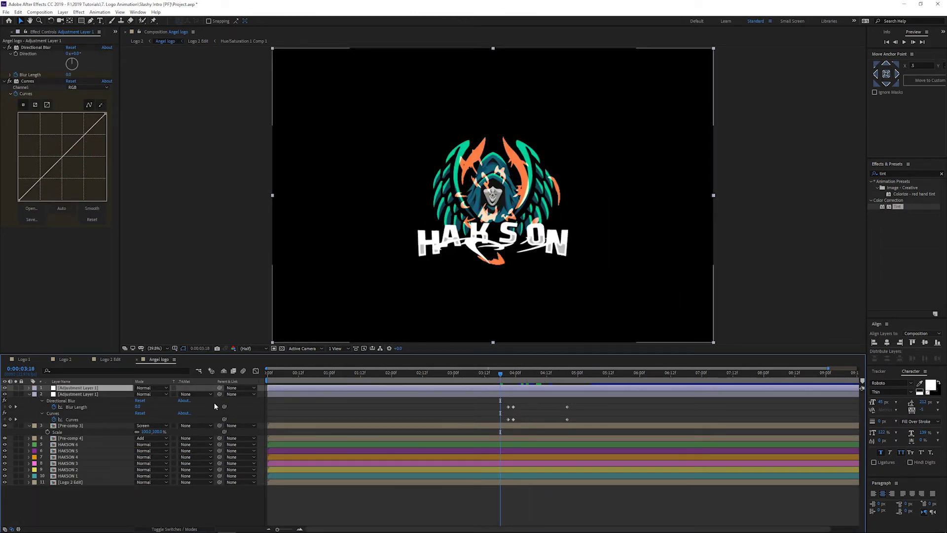
pyautogui.click(91, 394)
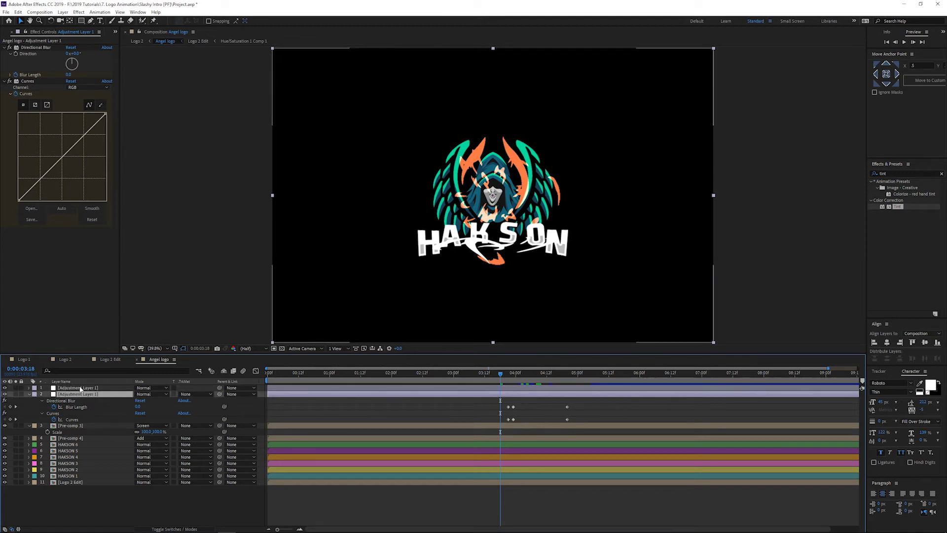
pyautogui.click(5, 388)
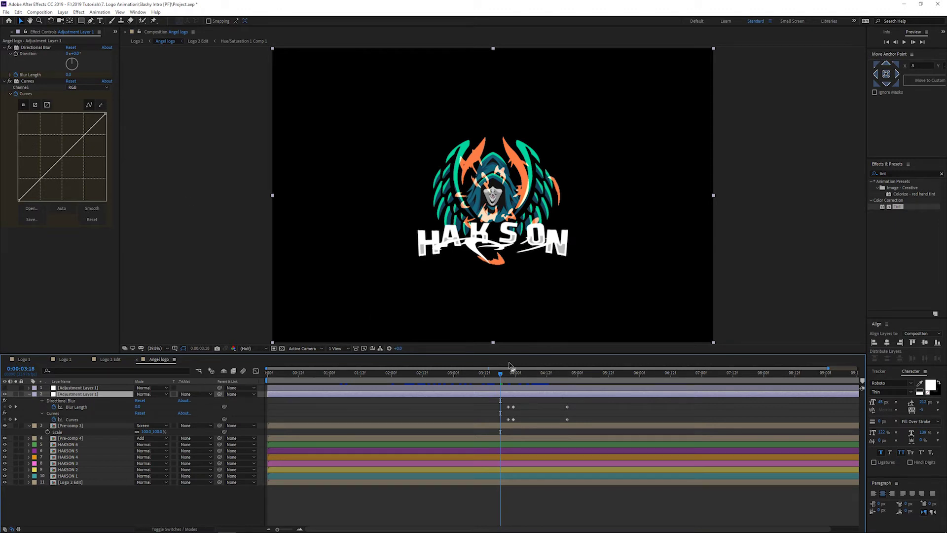
pyautogui.moveTo(505, 384); pyautogui.dragTo(542, 384)
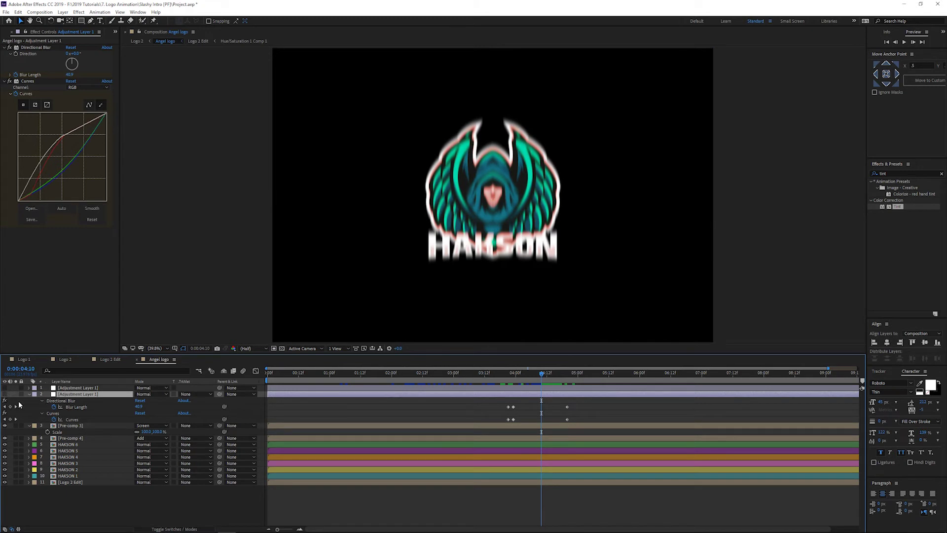
pyautogui.click(5, 394)
pyautogui.click(6, 394)
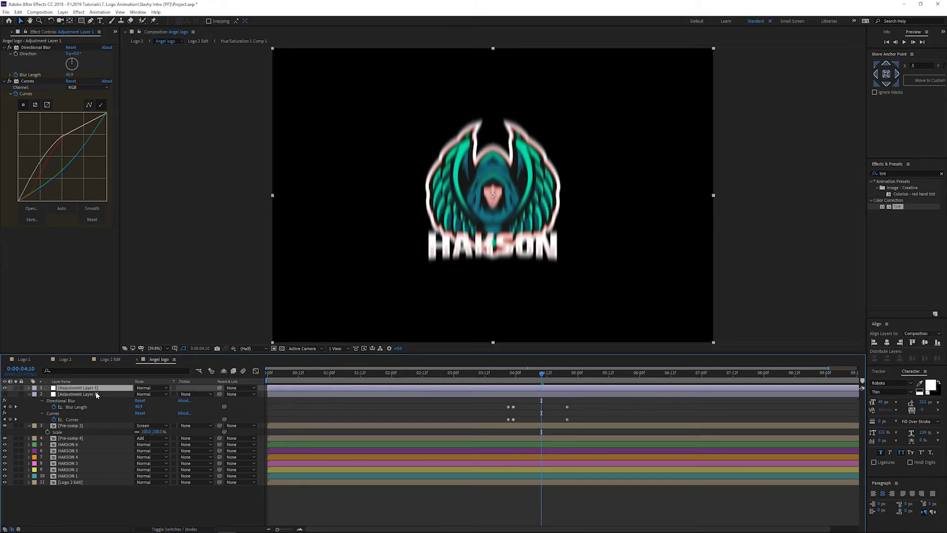
# Remove the Blur Length and Curves keyframes from the top adjustment layer and reset both effects
pyautogui.click(34, 47)
pyautogui.press('u')
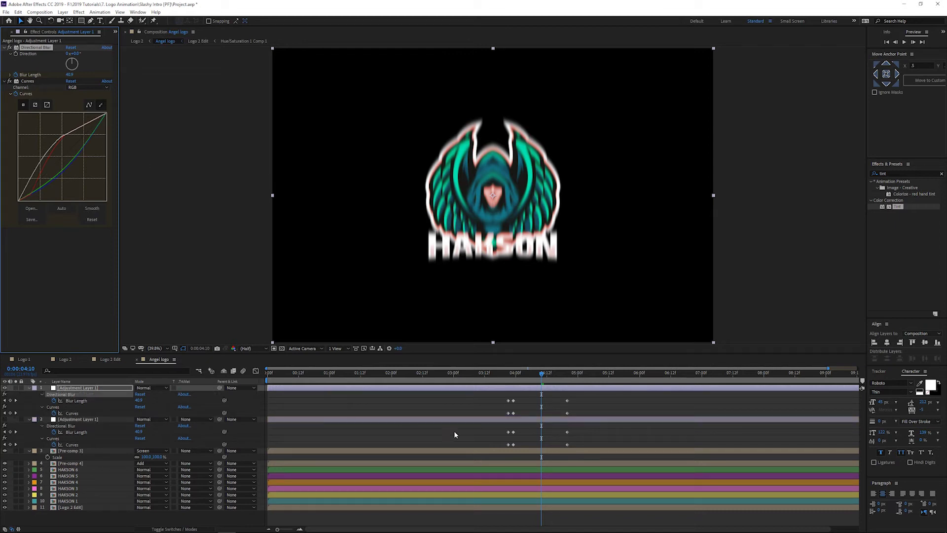
pyautogui.click(54, 400)
pyautogui.click(54, 413)
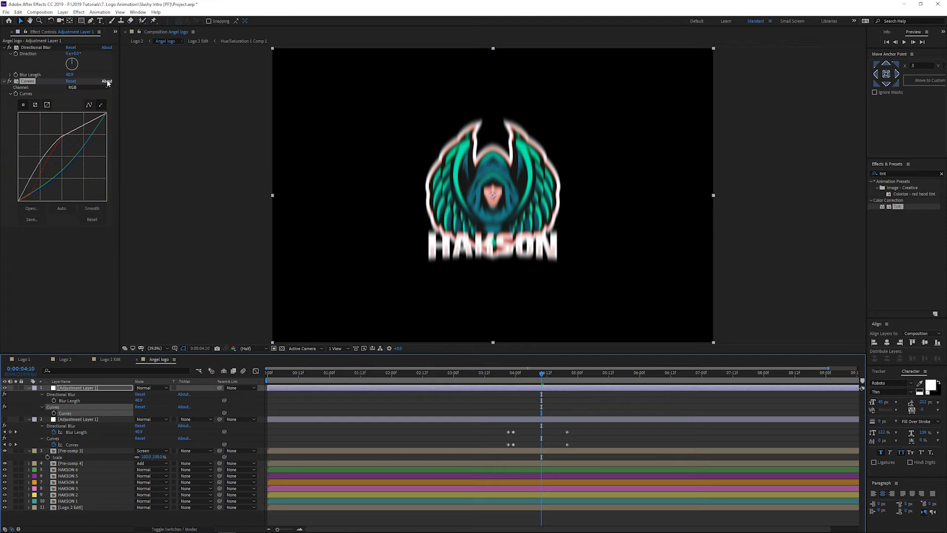
pyautogui.click(107, 83)
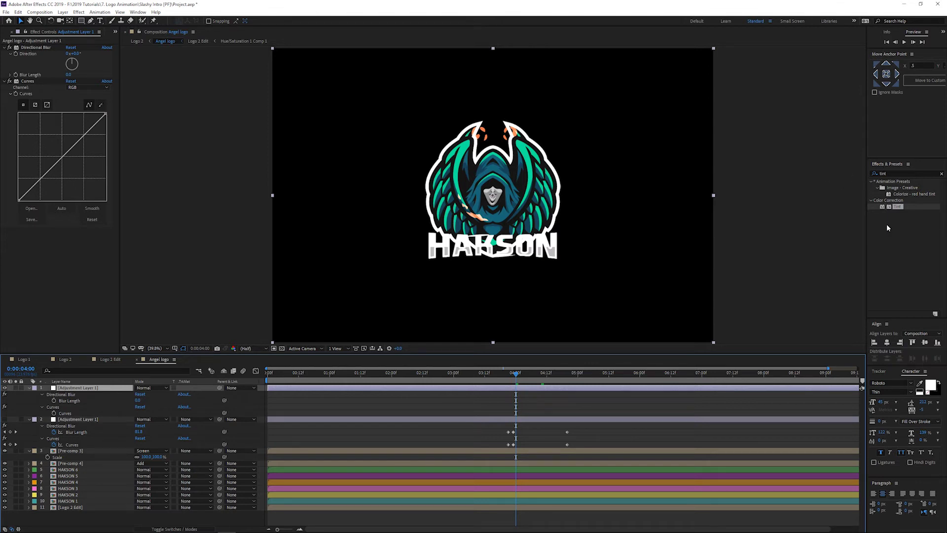
# Keyframe the top adjustment layer's Blur Length at 0 at 0:00:03:22, 70 at 0:00:03:23, and 0 in line with the lower layer's last keyframe
pyautogui.moveTo(517, 376)
pyautogui.mouseDown()
pyautogui.moveTo(499, 378)
pyautogui.moveTo(511, 374)
pyautogui.mouseUp()
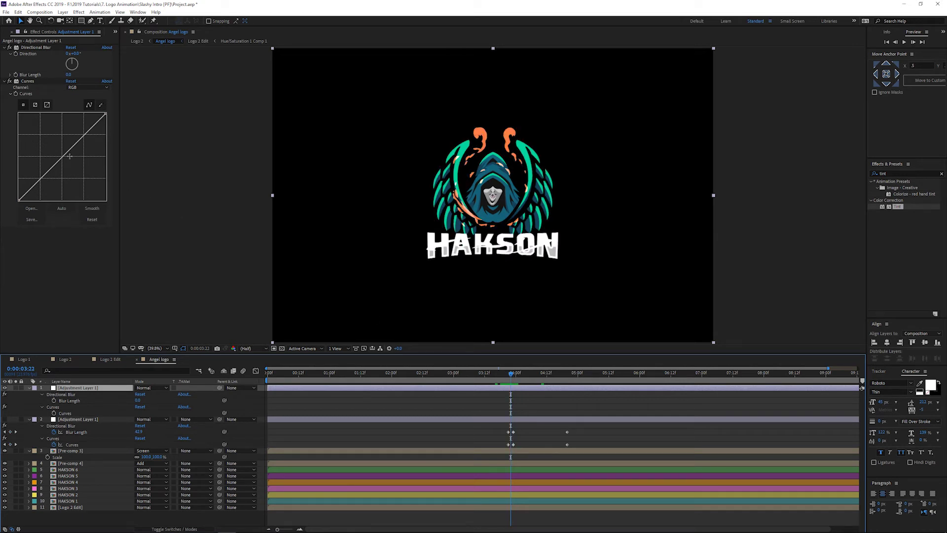
pyautogui.click(16, 75)
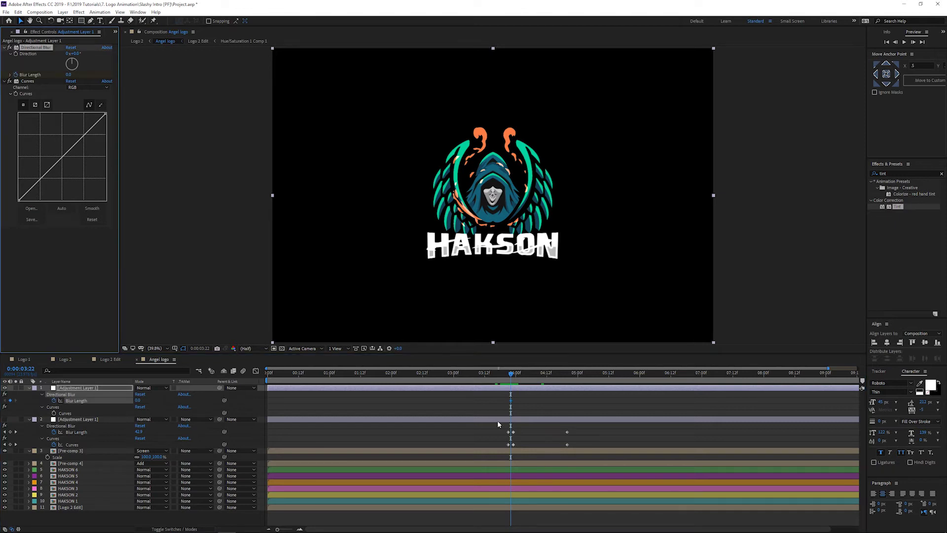
pyautogui.press('pagedown')
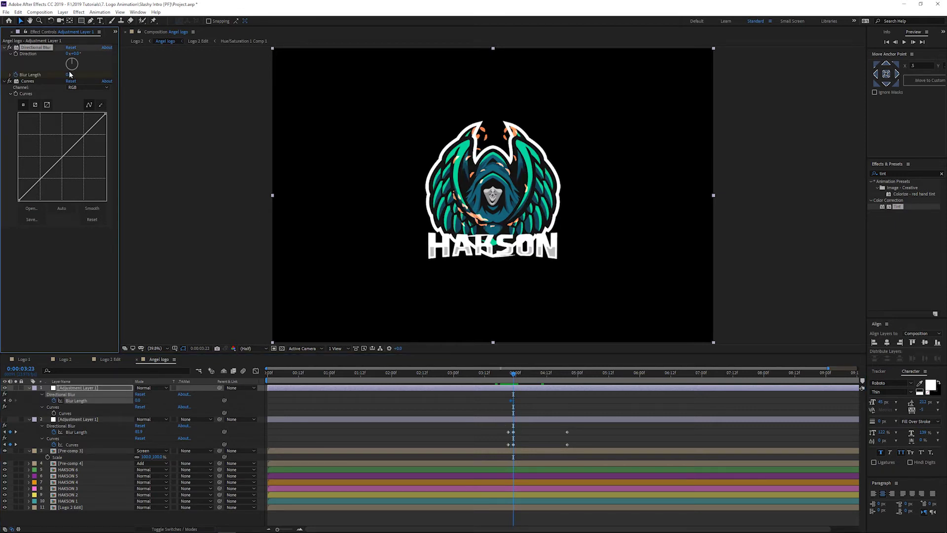
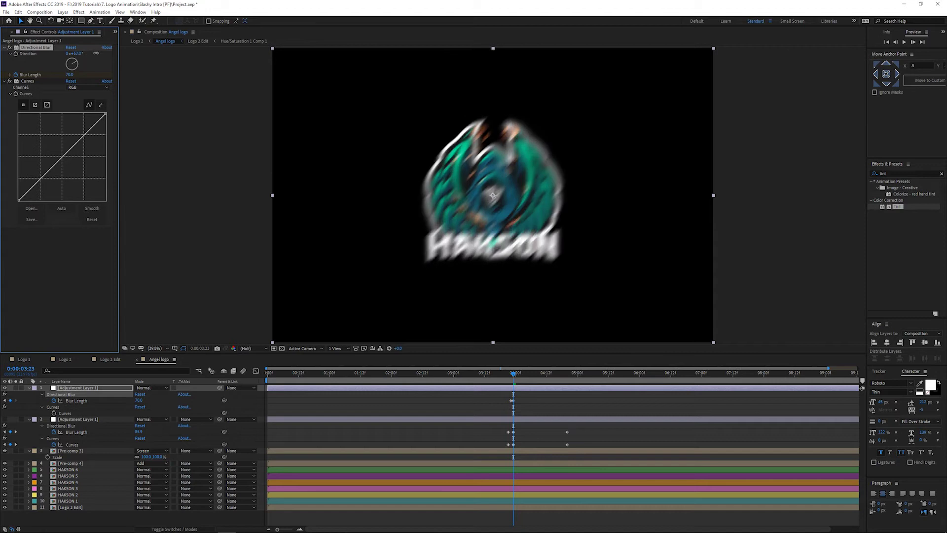
pyautogui.hotkey('ctrl', 'z')
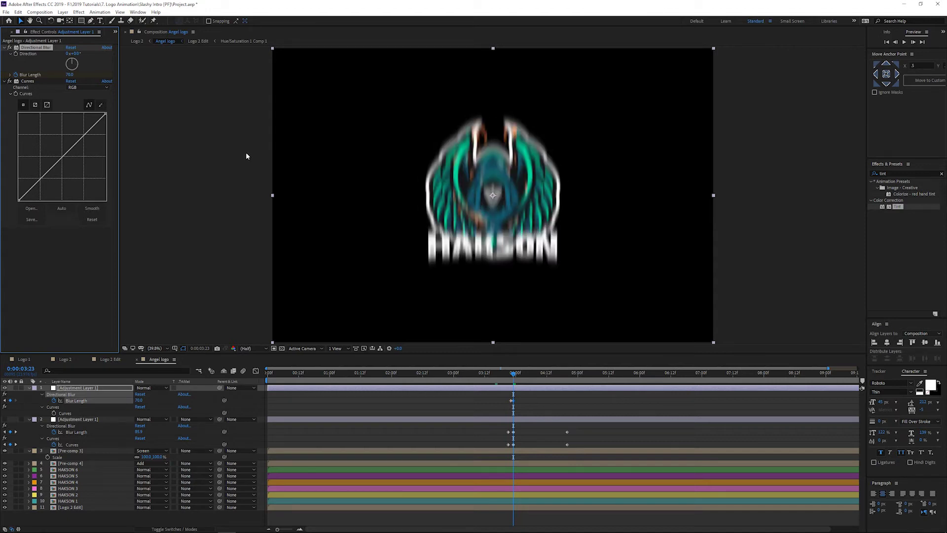
pyautogui.moveTo(514, 376); pyautogui.dragTo(567, 379)
pyautogui.click(69, 75)
pyautogui.write('0')
pyautogui.press('Return')
# Create a neutral Curves keyframe at 0:00:03:23 and move it in line with the final Blur Length keyframe
pyautogui.moveTo(524, 377)
pyautogui.mouseDown()
pyautogui.moveTo(557, 375)
pyautogui.moveTo(514, 376)
pyautogui.mouseUp()
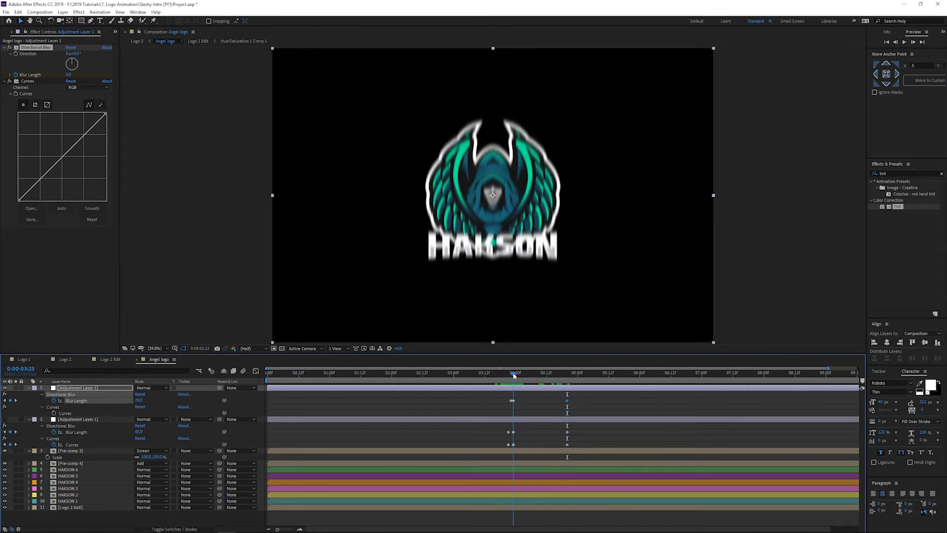
pyautogui.click(16, 94)
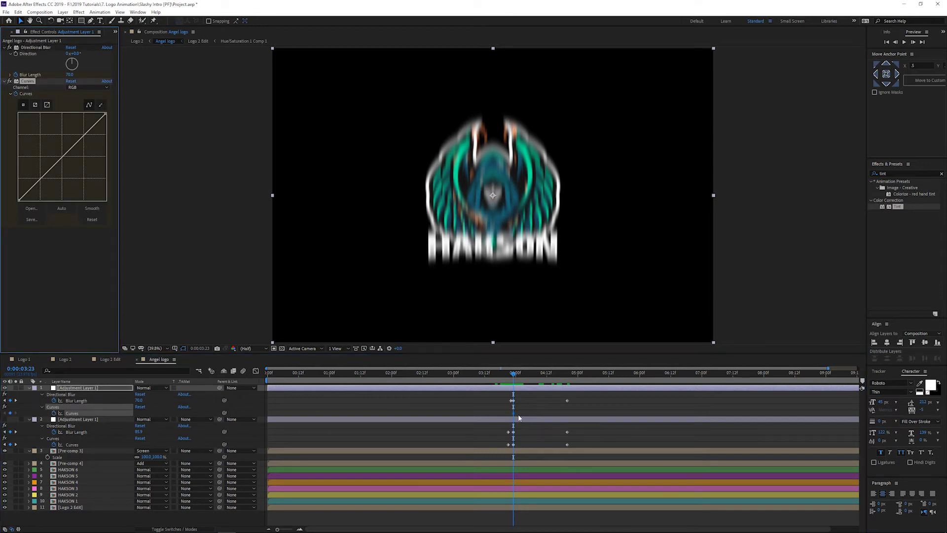
pyautogui.moveTo(514, 414); pyautogui.dragTo(567, 414)
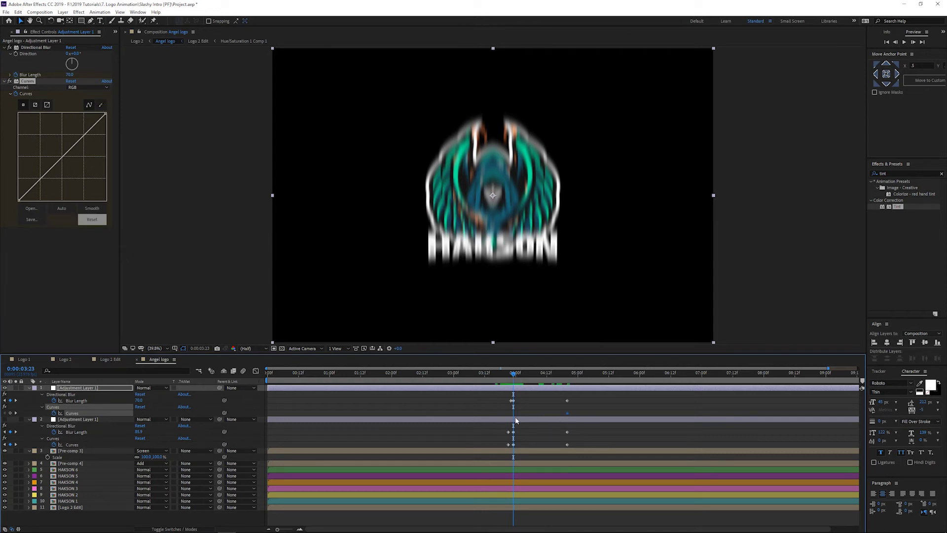
# At 0:00:03:23, raise the Red channel curve in the shadows and midtones and pull its highlights back toward the diagonal
pyautogui.click(87, 87)
pyautogui.click(79, 100)
pyautogui.moveTo(64, 157); pyautogui.dragTo(40, 173)
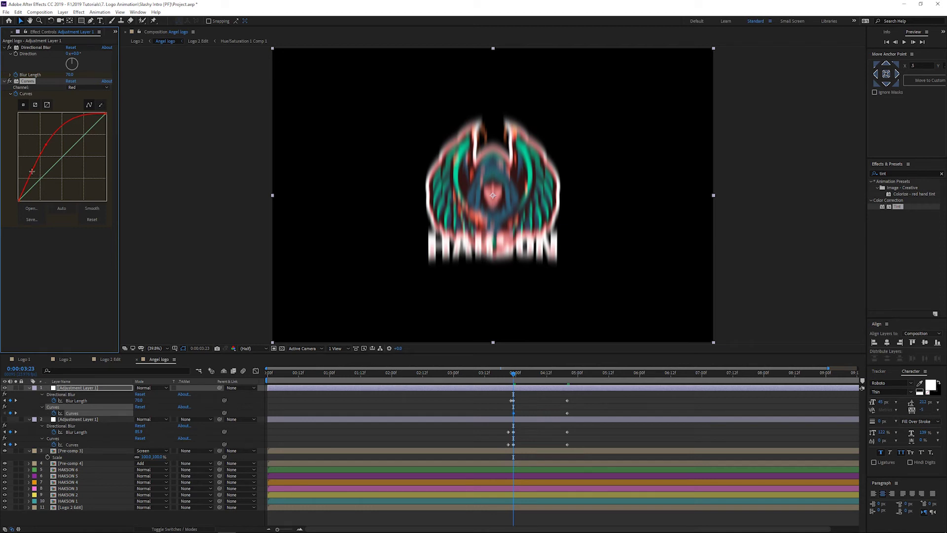
pyautogui.moveTo(77, 115)
pyautogui.mouseDown()
pyautogui.moveTo(81, 137)
pyautogui.moveTo(67, 134)
pyautogui.moveTo(78, 130)
pyautogui.mouseUp()
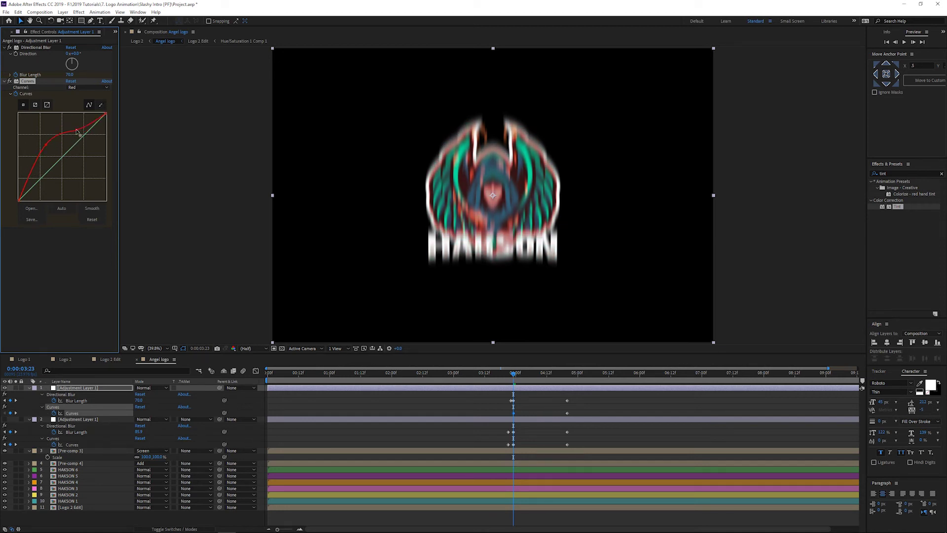
# Shape the Green channel curve into a steep S with lowered shadows and raised highlights, and adjust the Blue channel curve
pyautogui.click(88, 88)
pyautogui.click(82, 113)
pyautogui.moveTo(64, 153); pyautogui.dragTo(55, 146)
pyautogui.moveTo(43, 178)
pyautogui.mouseDown()
pyautogui.moveTo(56, 188)
pyautogui.moveTo(49, 180)
pyautogui.mouseUp()
pyautogui.click(79, 87)
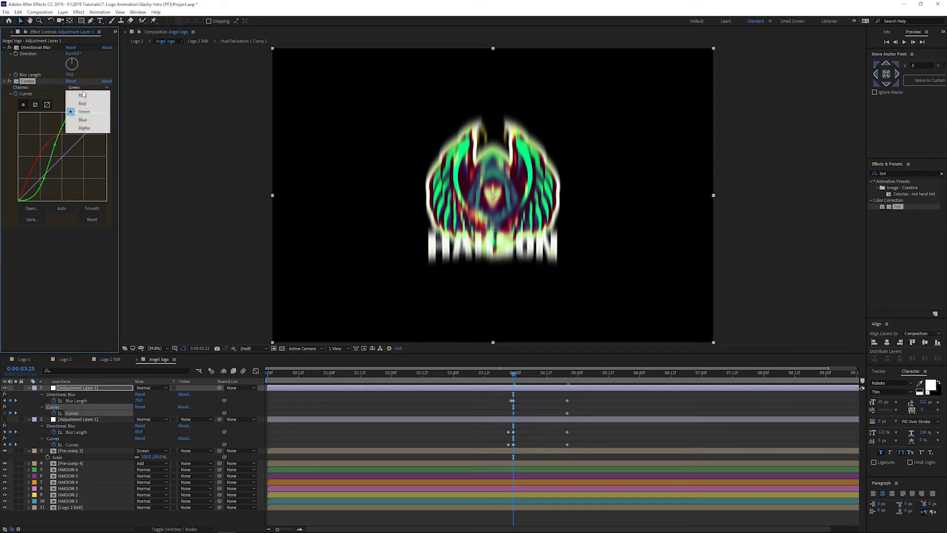
pyautogui.click(76, 121)
pyautogui.moveTo(77, 142); pyautogui.dragTo(44, 160)
# Copy the neutral ending Curves keyframe to 0:00:03:22 and scrub through the color flash
pyautogui.click(511, 374)
pyautogui.click(567, 414)
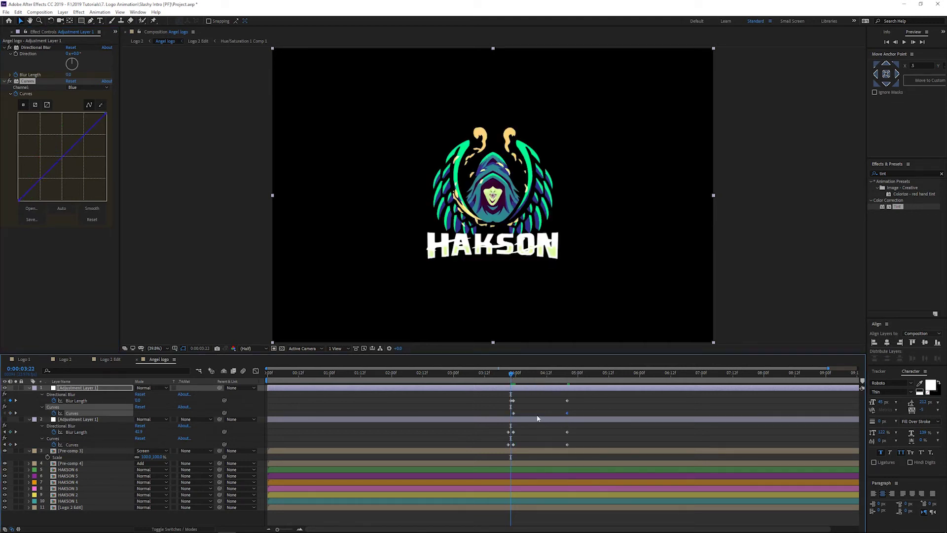
pyautogui.hotkey('ctrl', 'v')
pyautogui.moveTo(500, 377); pyautogui.dragTo(561, 378)
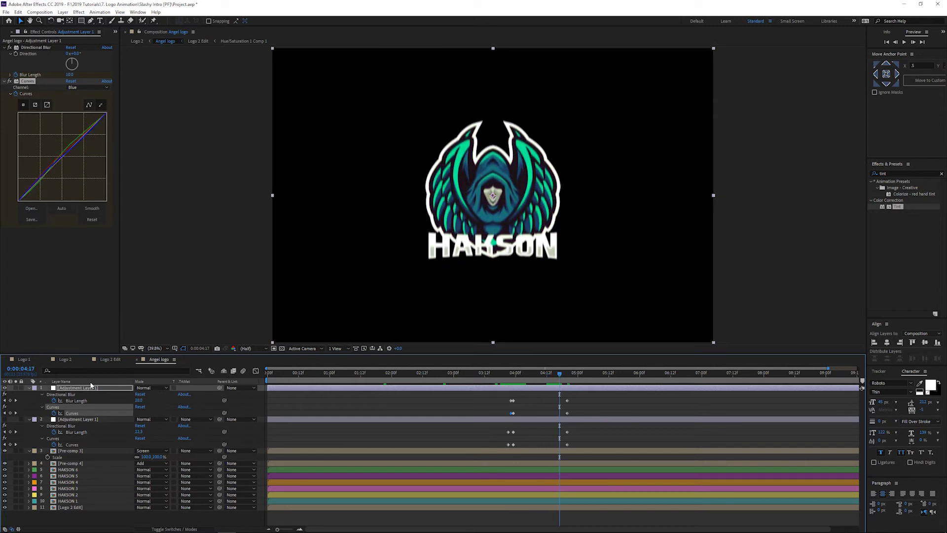
# Preview the blur and color flash on the logo in the Logo 2 composition
pyautogui.click(66, 359)
pyautogui.click(495, 375)
pyautogui.press('space')
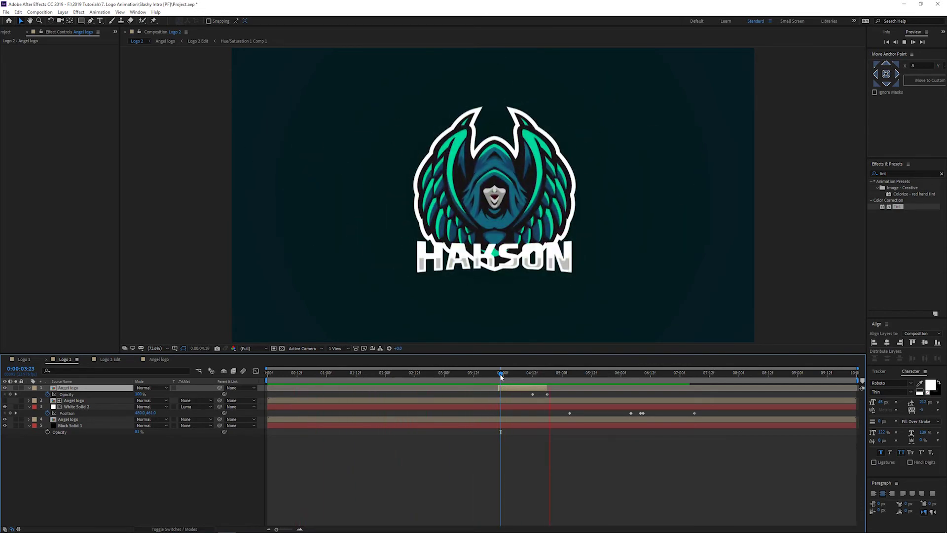
pyautogui.moveTo(499, 374); pyautogui.dragTo(516, 374)
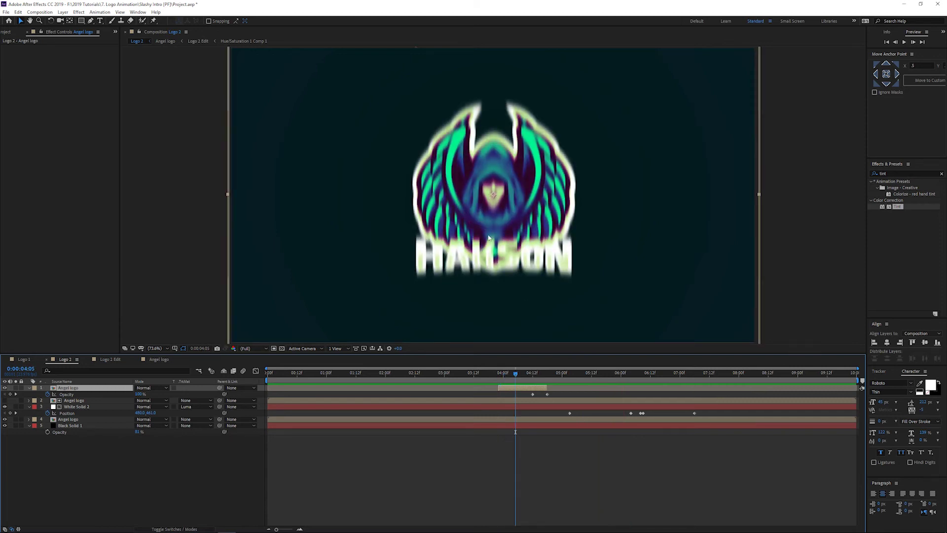
# Add the expression wiggle(20,10) to the Position of the short top Angel logo layer
pyautogui.click(513, 400)
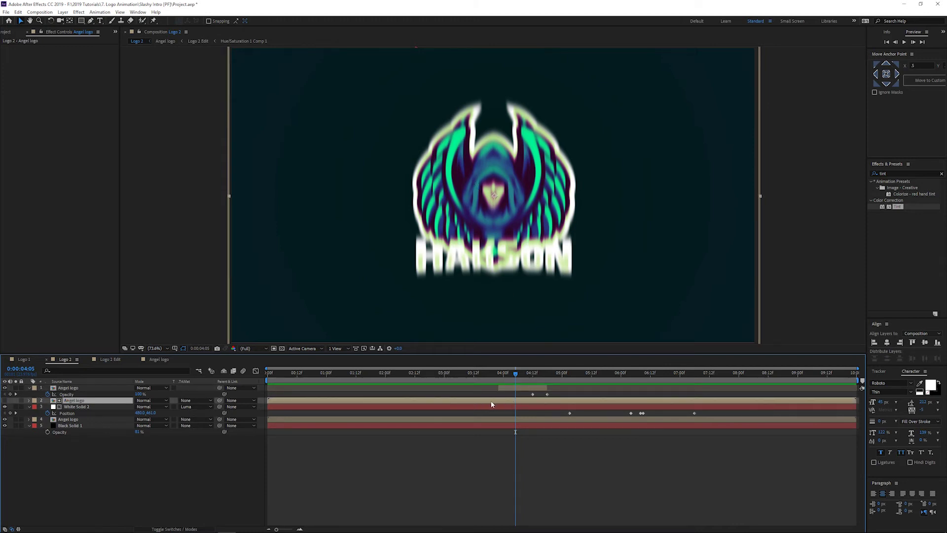
pyautogui.click(515, 387)
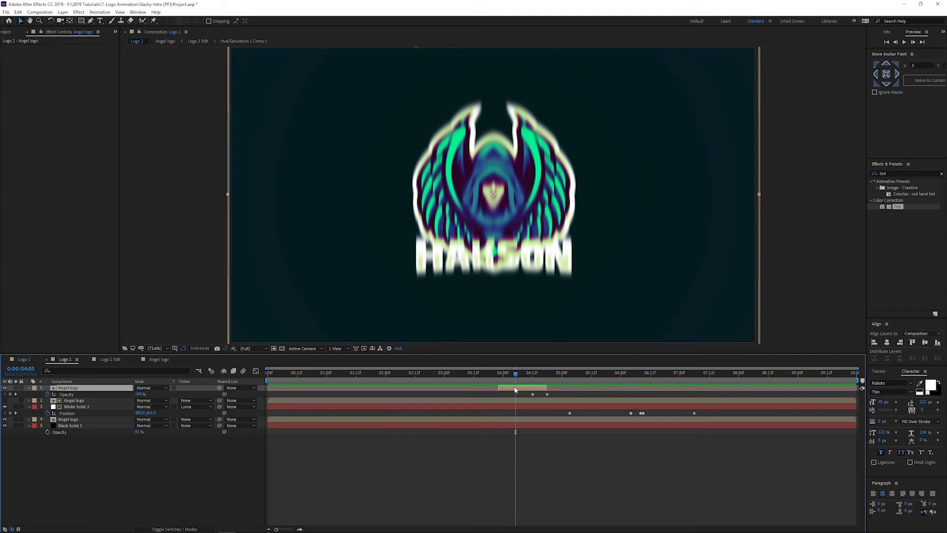
pyautogui.press('p')
pyautogui.keyDown('alt'); pyautogui.click(48, 394); pyautogui.keyUp('alt')
pyautogui.write('wiggle(20,10)')
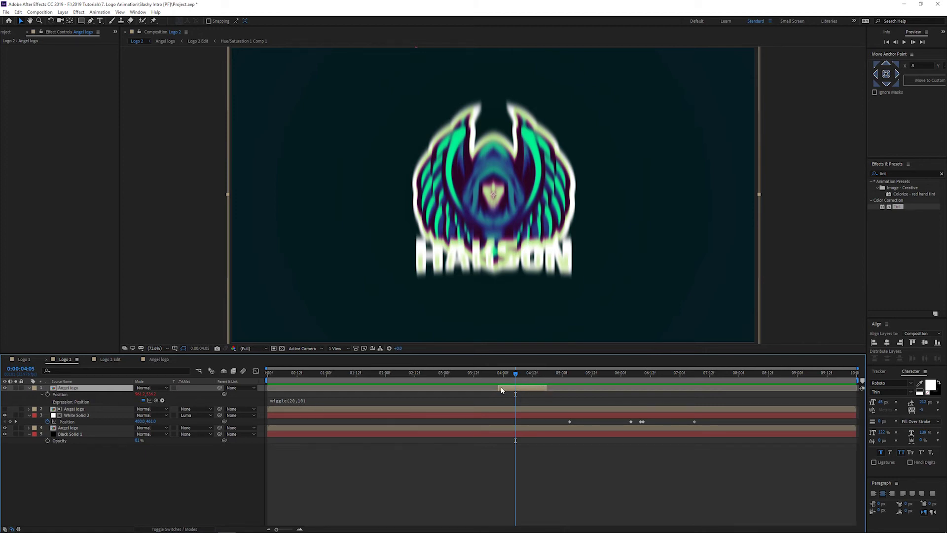
# Show the top Angel logo layer's Opacity along with its Position and examine the shaking layer's fade-out up to 0:00:04:15
pyautogui.moveTo(507, 375); pyautogui.dragTo(528, 377)
pyautogui.hotkey('shift', 't')
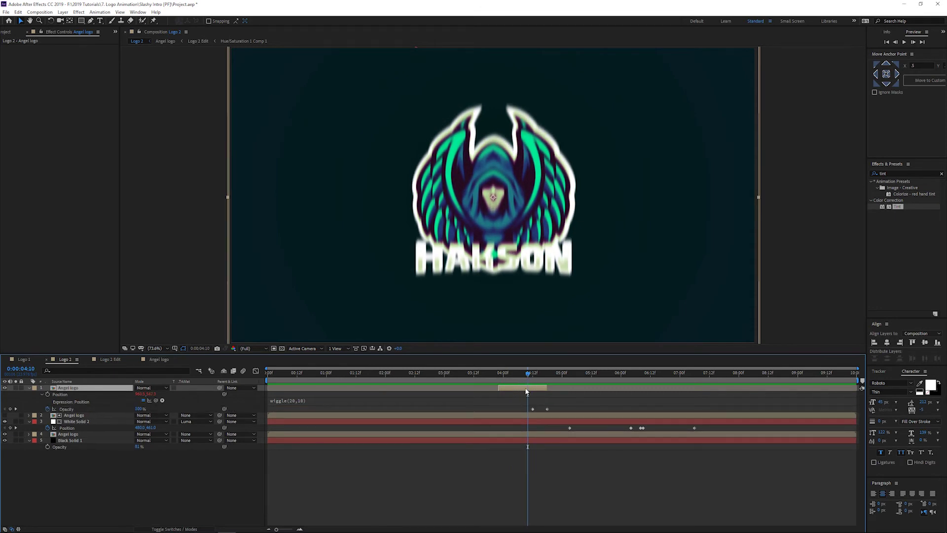
pyautogui.moveTo(529, 375); pyautogui.dragTo(539, 374)
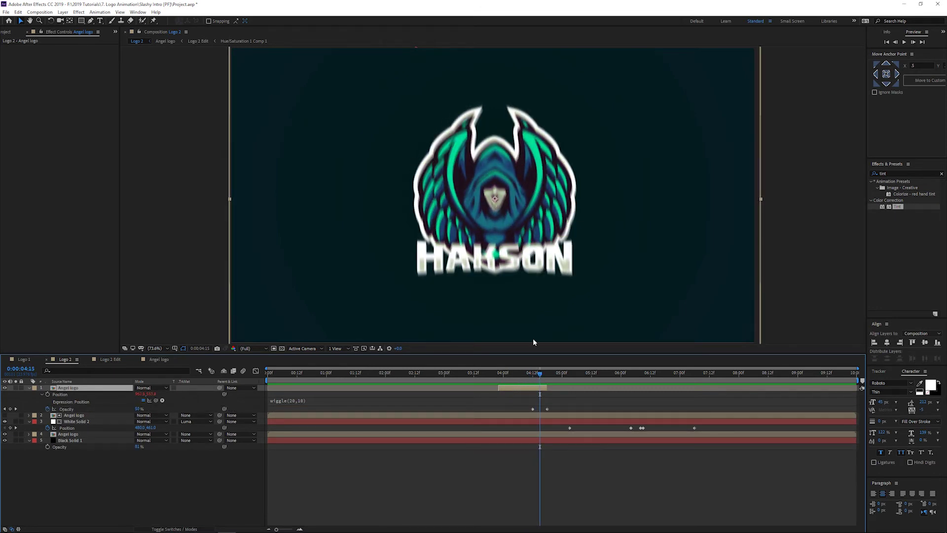
# Scrub and preview the shaking logo's fade-out and the logo build-up in the Logo 2 composition
pyautogui.moveTo(541, 374); pyautogui.dragTo(556, 382)
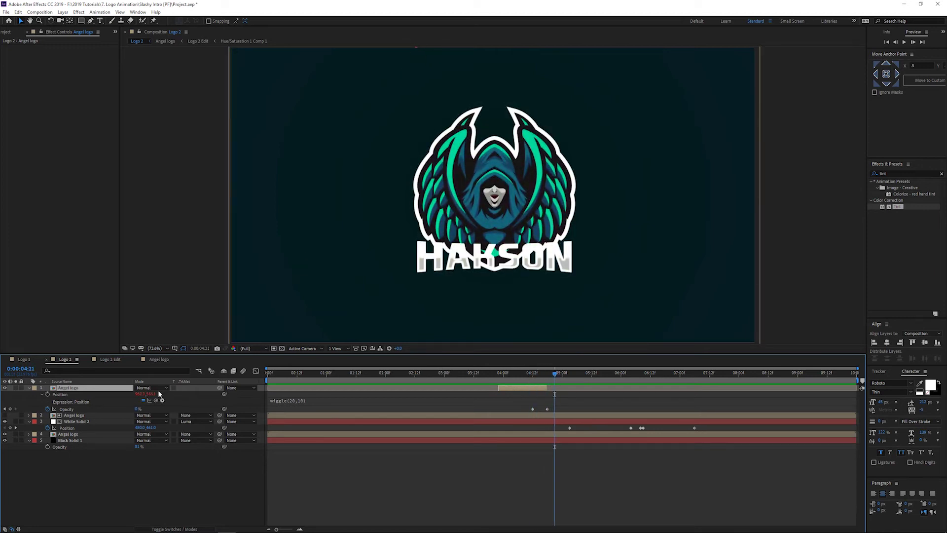
pyautogui.moveTo(441, 375)
pyautogui.mouseDown()
pyautogui.moveTo(354, 375)
pyautogui.moveTo(440, 375)
pyautogui.mouseUp()
pyautogui.click(437, 375)
pyautogui.press('space')
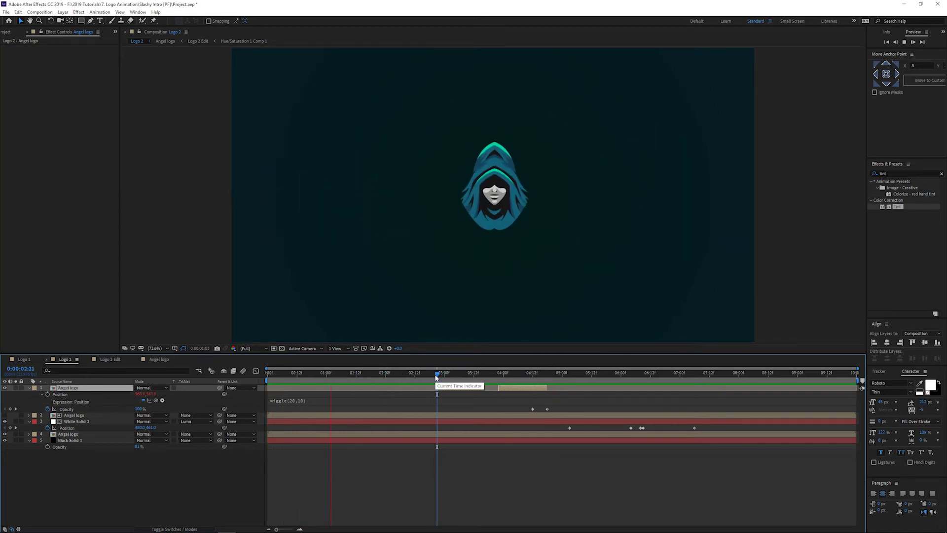
pyautogui.click(433, 375)
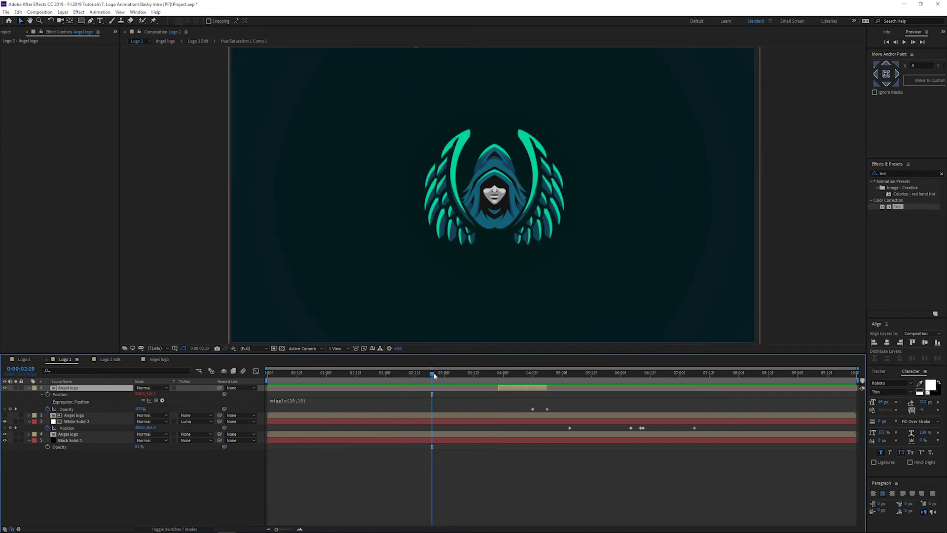
pyautogui.moveTo(432, 374); pyautogui.dragTo(483, 377)
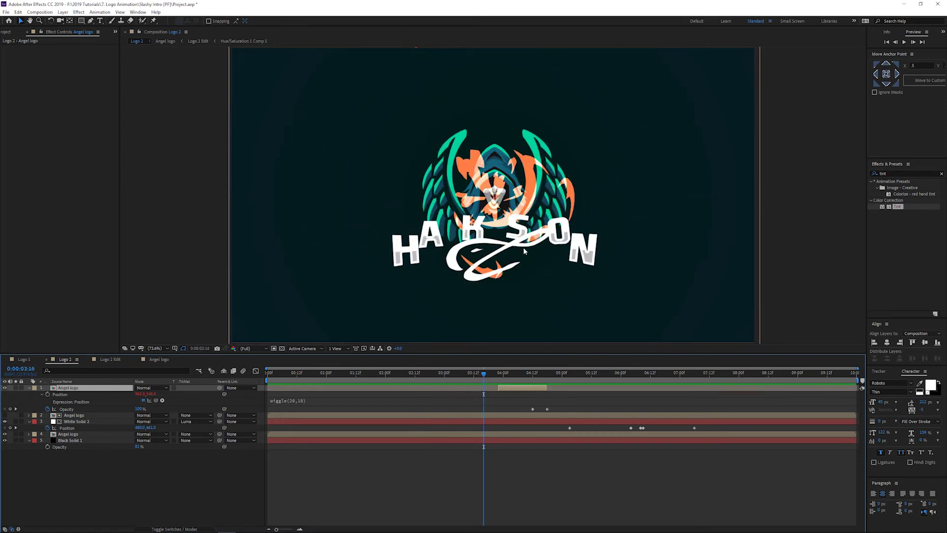
# Open the Logo 2 Edit composition and examine the puppet pin animation of the Left Wing and Right Wing layers
pyautogui.click(130, 359)
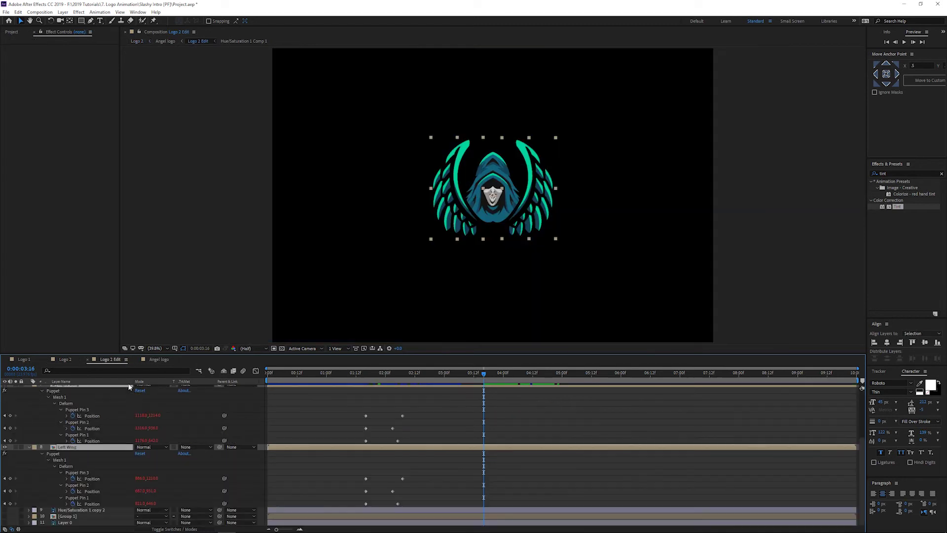
pyautogui.scroll(1, 119, 425)
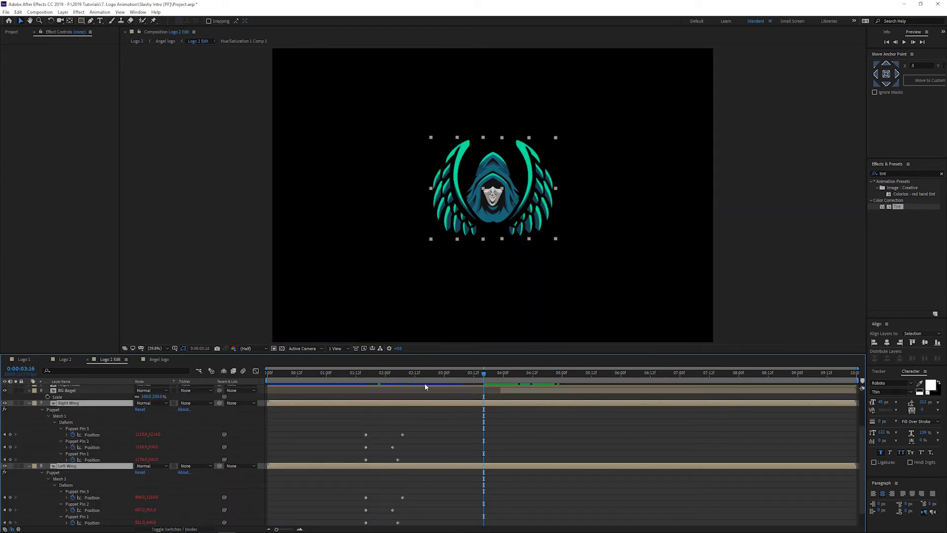
pyautogui.click(505, 237)
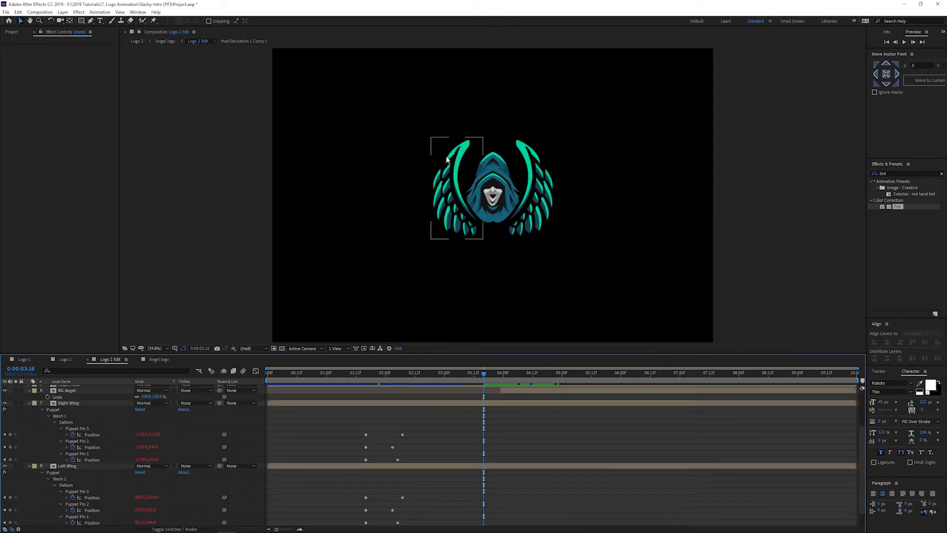
pyautogui.click(458, 193)
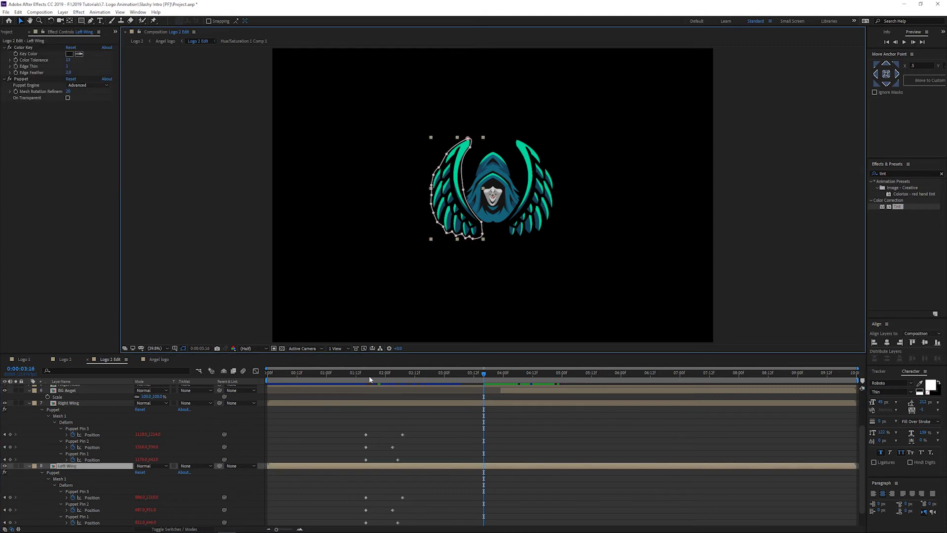
pyautogui.moveTo(369, 375); pyautogui.dragTo(410, 375)
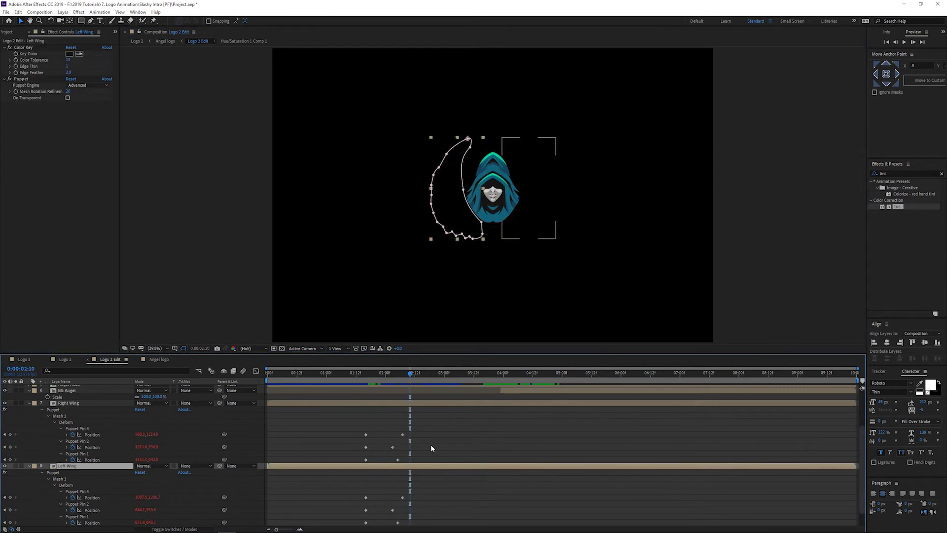
pyautogui.click(381, 418)
pyautogui.moveTo(379, 375); pyautogui.dragTo(363, 375)
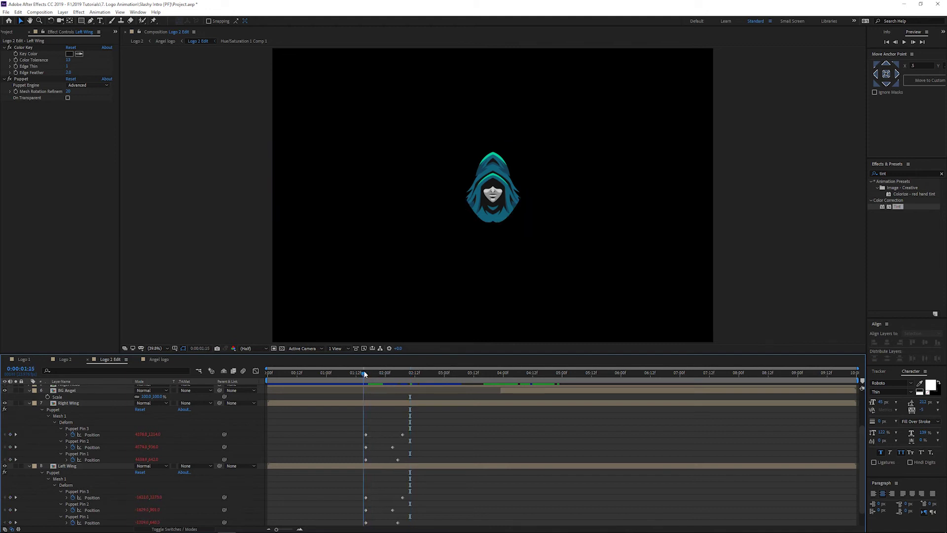
# Activate the Puppet Pin tool on the Right Wing layer and scrub through its pin animation to 0:00:03:09
pyautogui.click(374, 406)
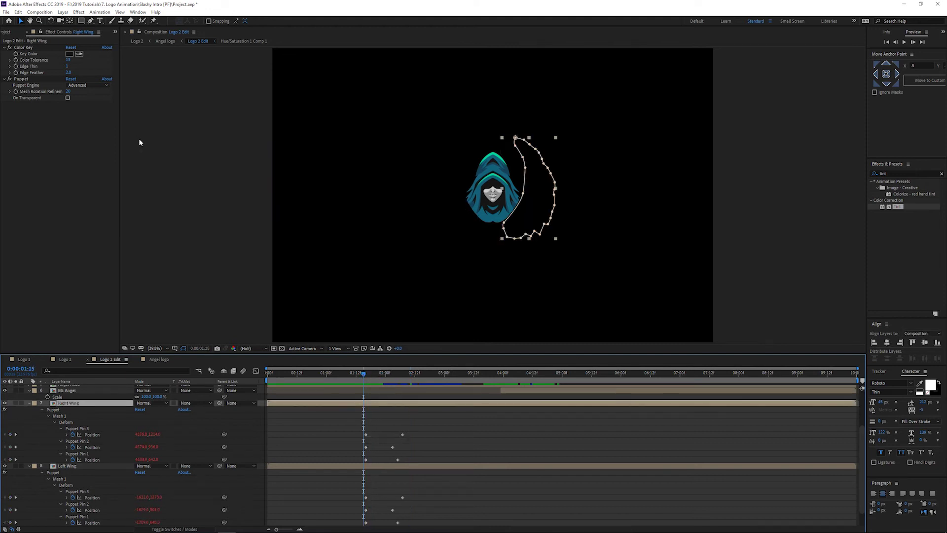
pyautogui.click(153, 21)
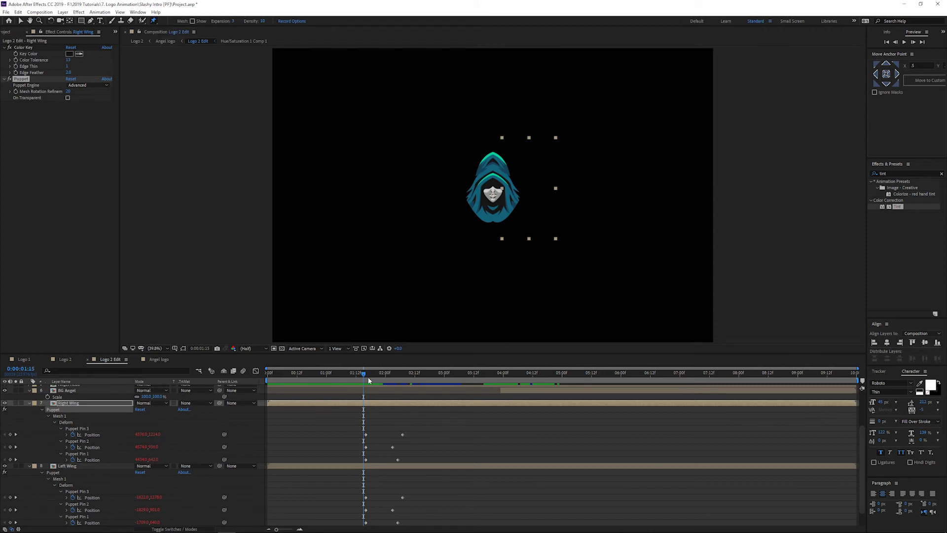
pyautogui.moveTo(364, 377); pyautogui.dragTo(466, 380)
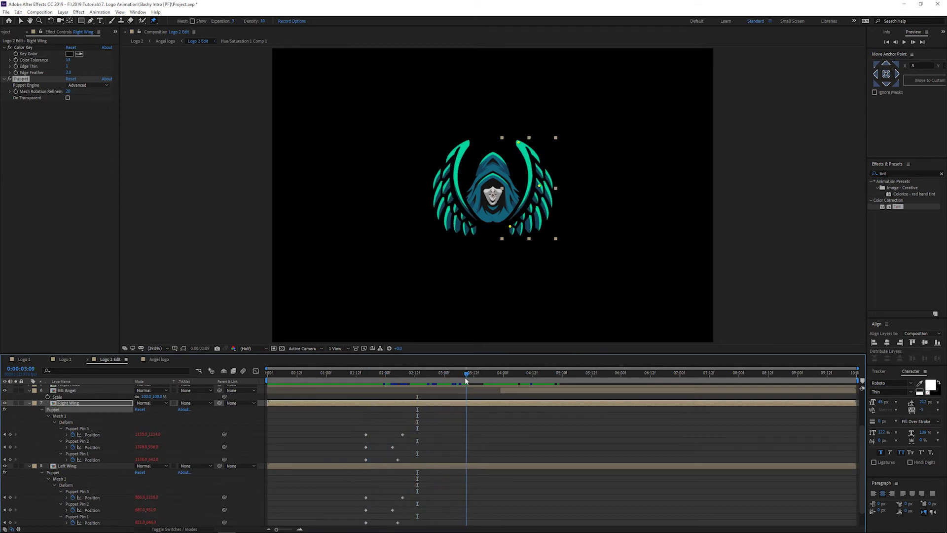
# Duplicate the Right Wing layer, collapse the copy's Puppet properties and solo the copy
pyautogui.click(108, 403)
pyautogui.hotkey('ctrl', 'd')
pyautogui.press('u')
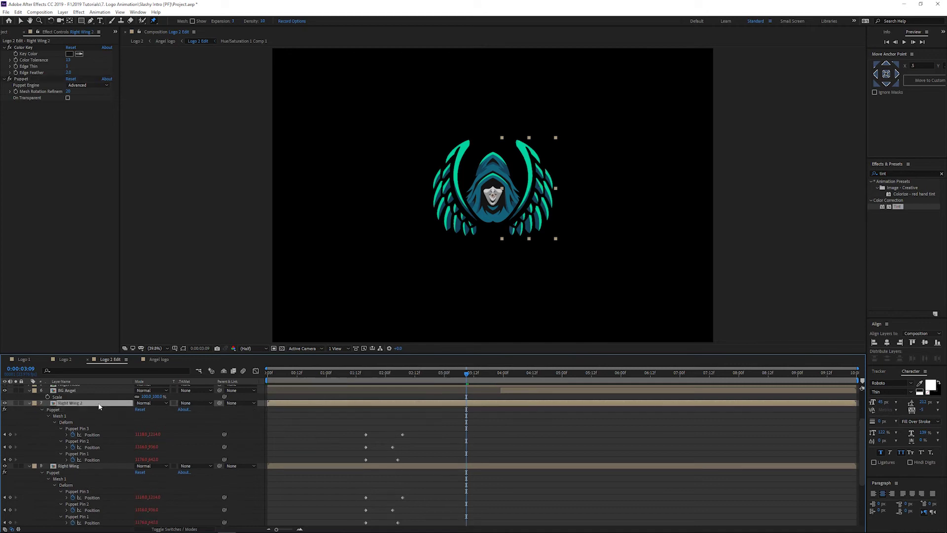
pyautogui.click(78, 410)
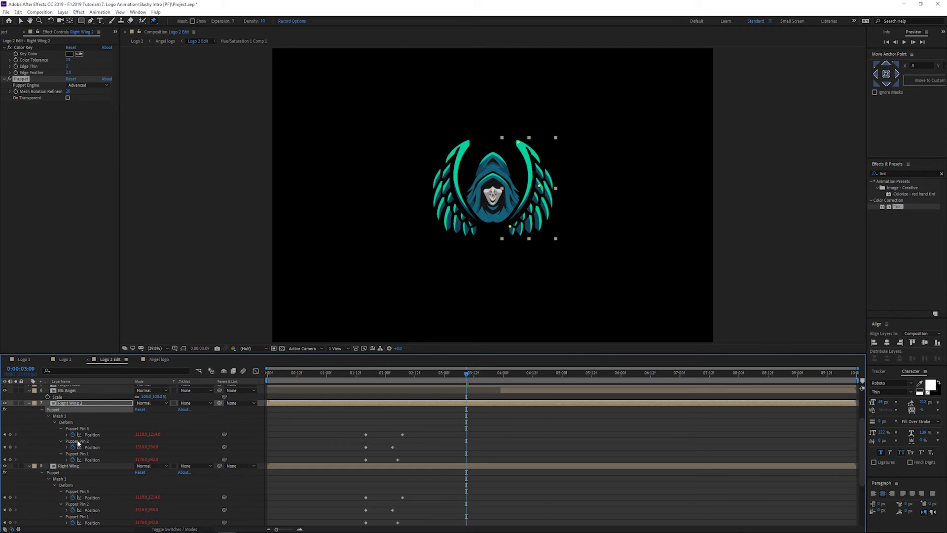
pyautogui.click(42, 410)
pyautogui.click(16, 403)
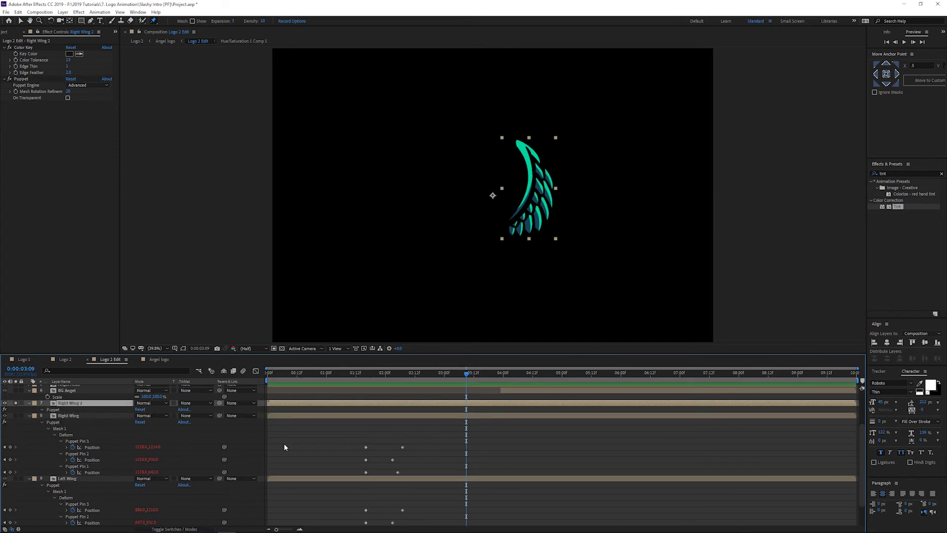
# At 0:00:02:15, replace the duplicated wing's puppet pins with three new ones at its tip, middle and base
pyautogui.moveTo(464, 375); pyautogui.dragTo(430, 371)
pyautogui.press('p')
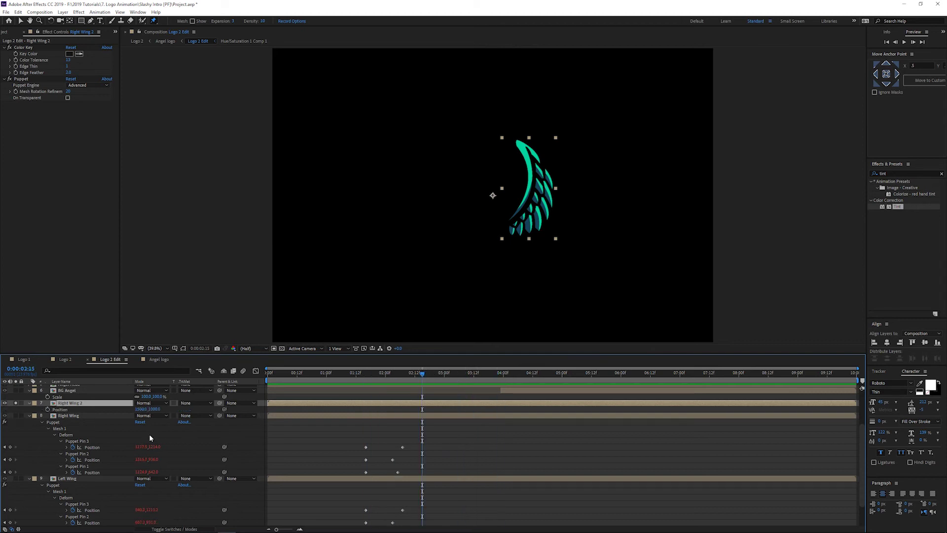
pyautogui.moveTo(140, 409); pyautogui.dragTo(462, 409)
pyautogui.click(519, 143)
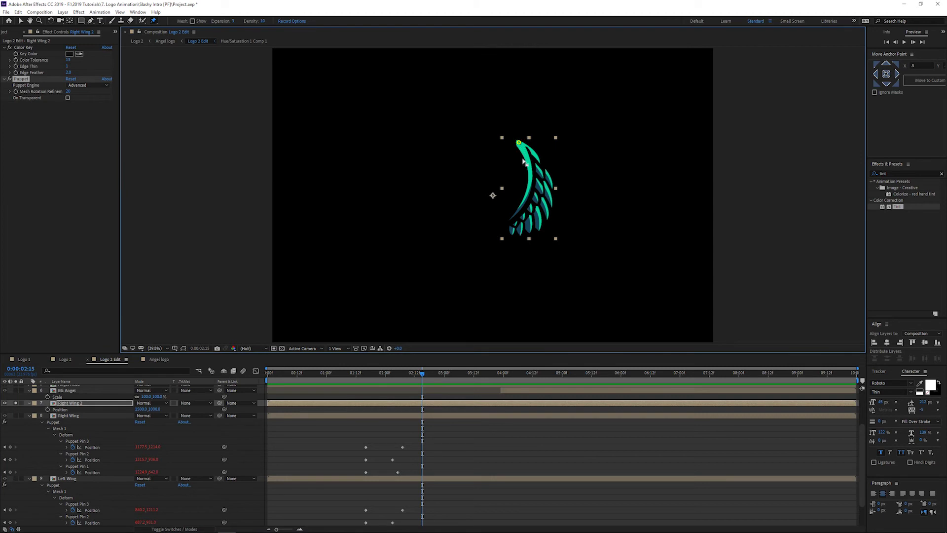
pyautogui.click(540, 185)
pyautogui.click(510, 228)
# Expand the duplicated wing's Puppet mesh, select its three puppet pins and show their Position keyframes
pyautogui.press('e')
pyautogui.click(42, 416)
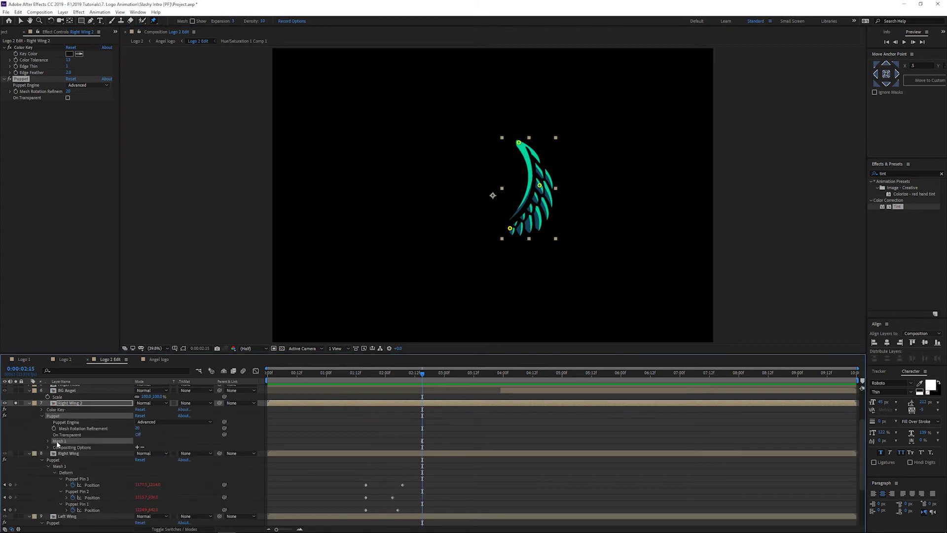
pyautogui.click(47, 441)
pyautogui.click(54, 460)
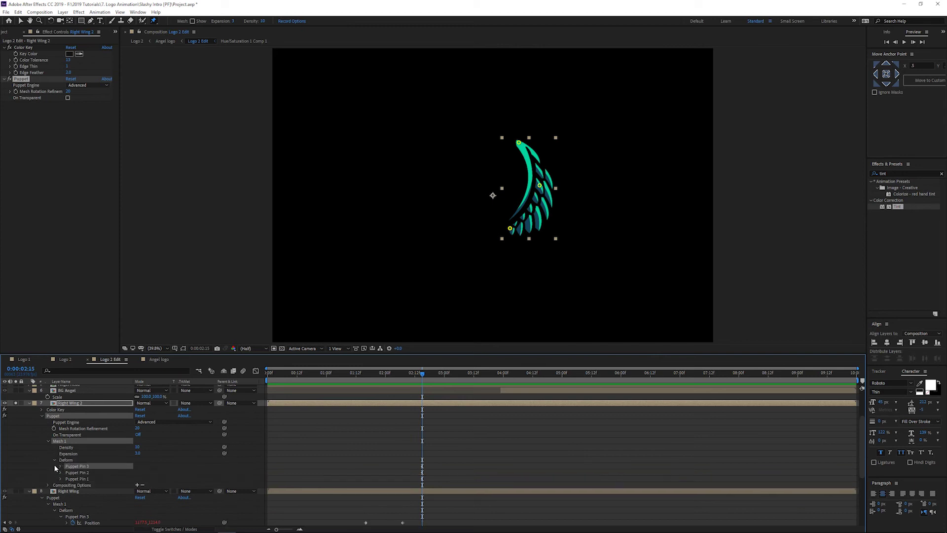
pyautogui.keyDown('shift'); pyautogui.click(75, 479); pyautogui.keyUp('shift')
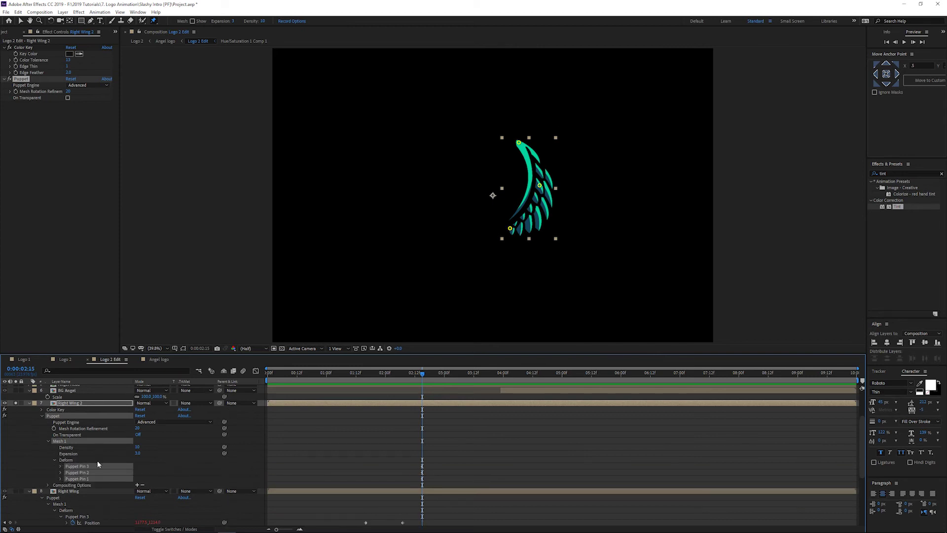
pyautogui.press('u')
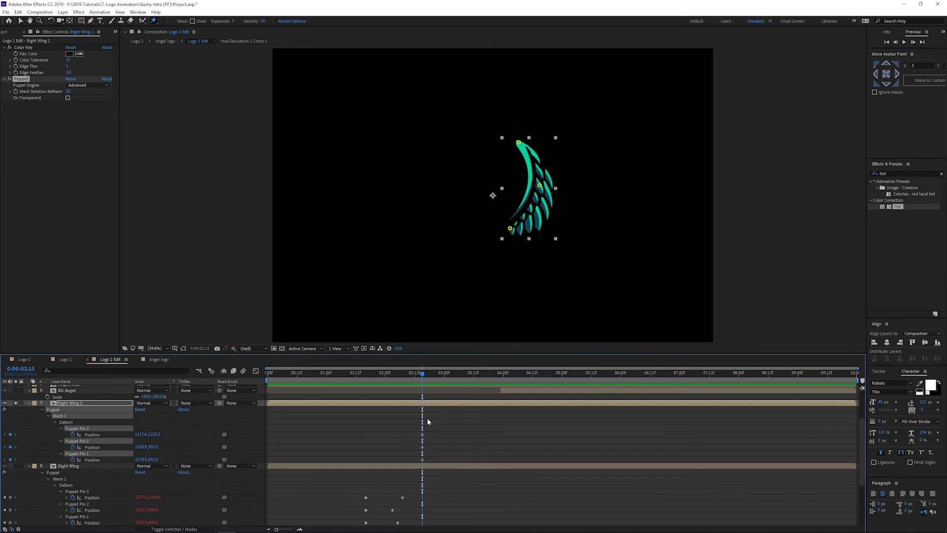
# Move the three pin Position keyframes to 0:00:03:04 and shift the pins horizontally far outside the frame at 0:00:02:15
pyautogui.moveTo(413, 428); pyautogui.dragTo(455, 447)
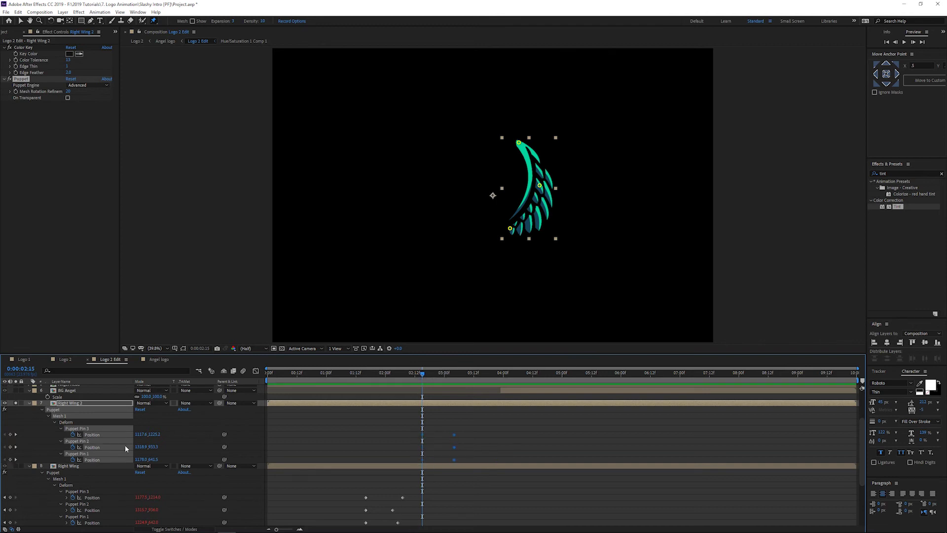
pyautogui.moveTo(143, 434); pyautogui.dragTo(650, 416)
pyautogui.moveTo(424, 373); pyautogui.dragTo(452, 377)
# Stagger the ending pin keyframes, with Puppet Pin 2 first and Puppet Pin 3 last, and scrub to 0:00:03:08
pyautogui.click(455, 449)
pyautogui.moveTo(455, 449); pyautogui.dragTo(461, 437)
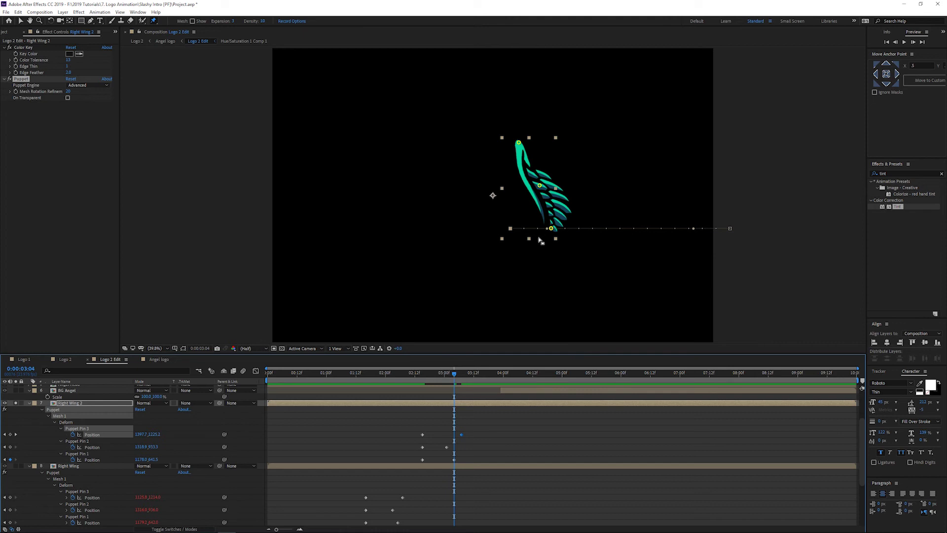
pyautogui.press('v')
pyautogui.moveTo(451, 376)
pyautogui.mouseDown()
pyautogui.moveTo(438, 377)
pyautogui.moveTo(472, 387)
pyautogui.moveTo(464, 388)
pyautogui.mouseUp()
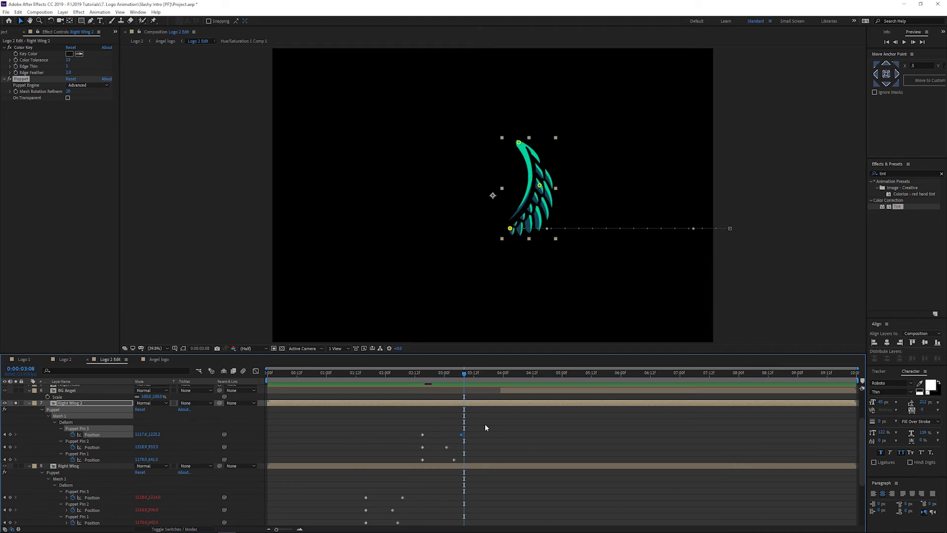
# Copy the bounce expression from the Puppet Pin 3 Position of the original Right Wing layer
pyautogui.hotkey('ctrl', 'v')
pyautogui.click(333, 504)
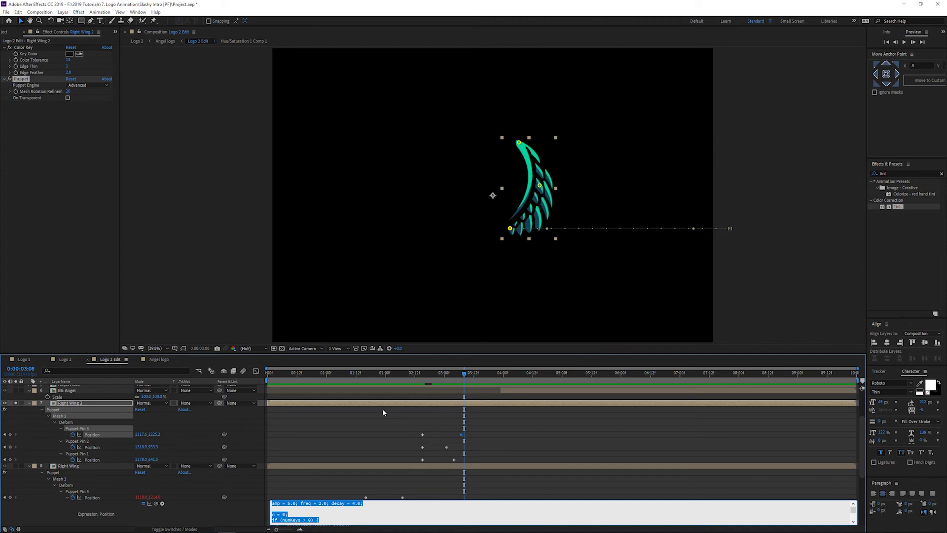
pyautogui.click(66, 497)
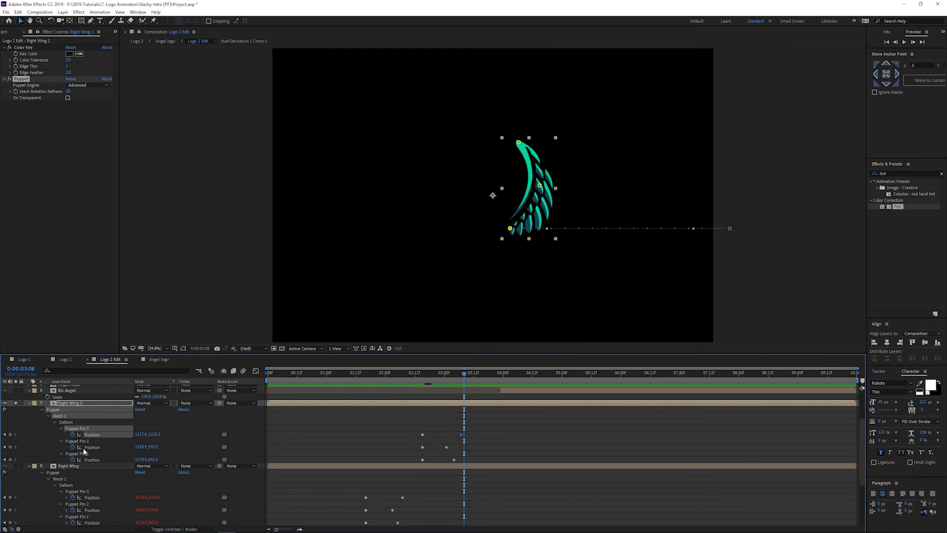
# Paste the bounce expression (amp = 5.0; freq = 2.0; decay = 4.0) into the duplicated wing's Puppet Pin 2 Position
pyautogui.keyDown('shift'); pyautogui.click(89, 460); pyautogui.keyUp('shift')
pyautogui.keyDown('shift'); pyautogui.click(88, 448); pyautogui.keyUp('shift')
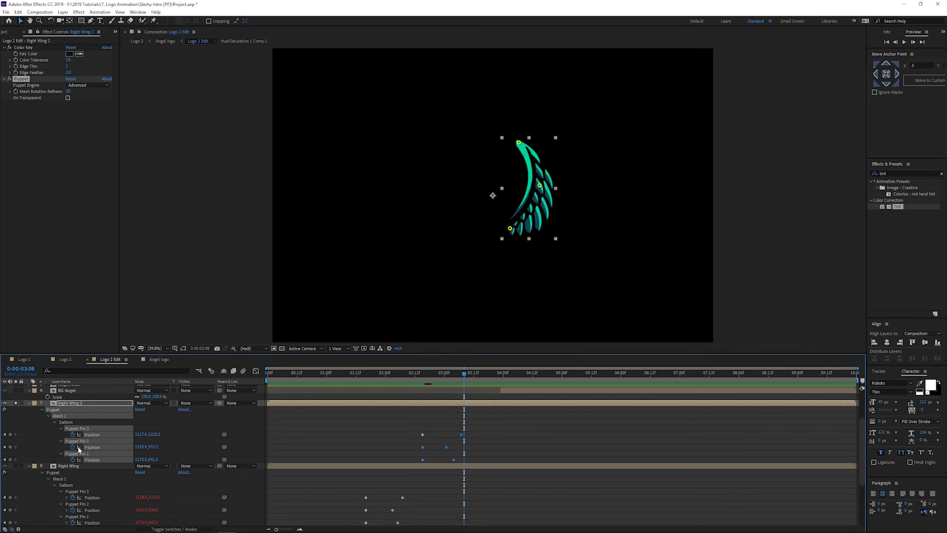
pyautogui.keyDown('alt'); pyautogui.click(74, 447); pyautogui.keyUp('alt')
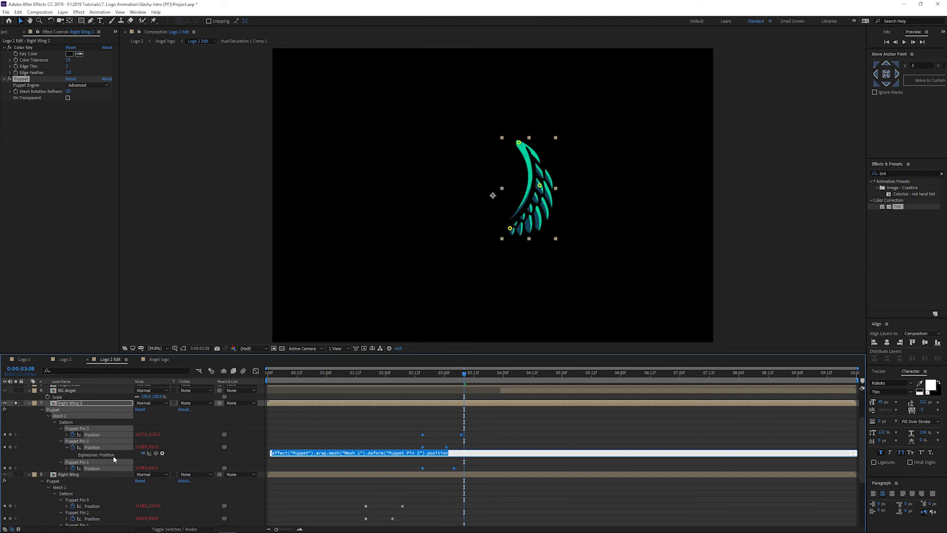
pyautogui.hotkey('ctrl', 'v')
pyautogui.hotkey('ctrl', 'v')
pyautogui.click(437, 414)
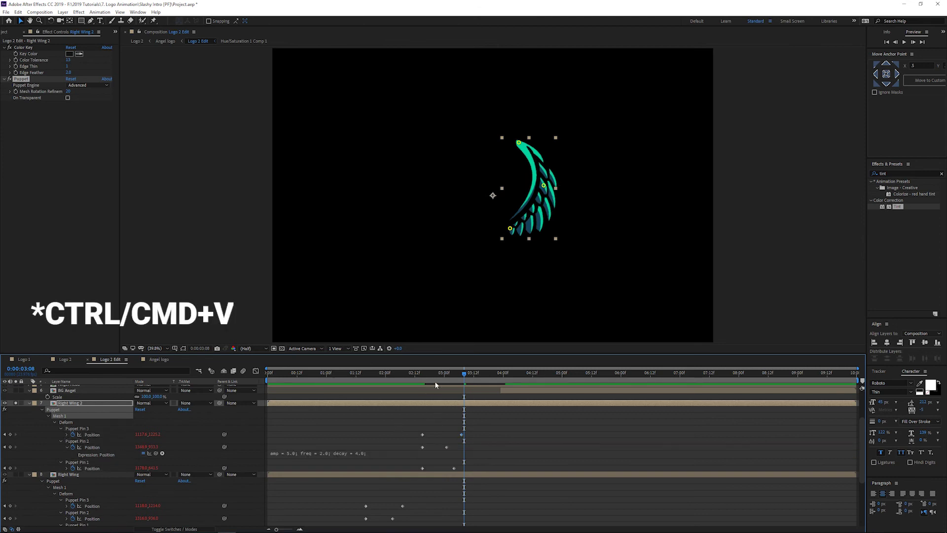
# Paste the same bounce expression into the Position of Puppet Pin 3 and Puppet Pin 1 on the duplicated wing
pyautogui.keyDown('alt'); pyautogui.click(73, 435); pyautogui.keyUp('alt')
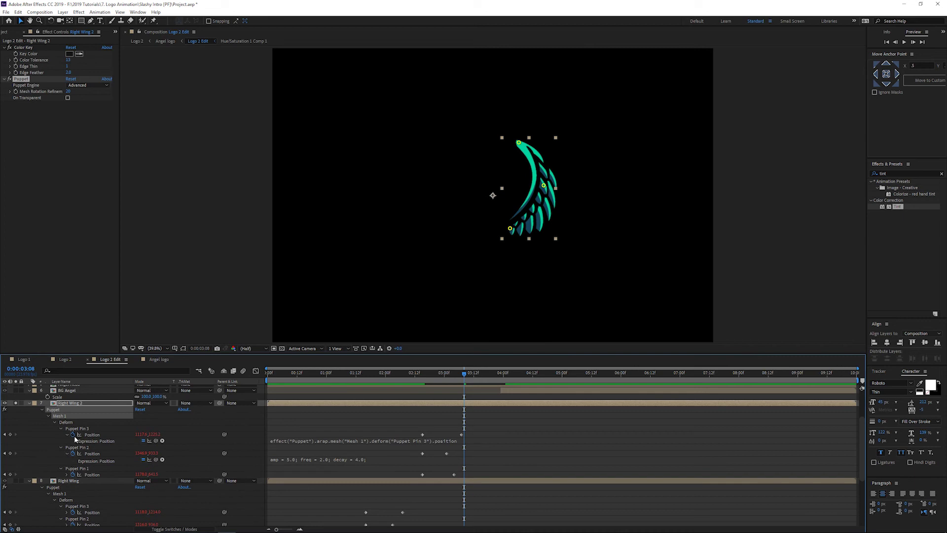
pyautogui.hotkey('ctrl', 'v')
pyautogui.keyDown('alt'); pyautogui.click(72, 474); pyautogui.keyUp('alt')
pyautogui.hotkey('ctrl', 'v')
pyautogui.click(378, 422)
# Scrub the wing's bounce, examine the amp, freq and decay values in Puppet Pin 3's expression, and preview the animation
pyautogui.moveTo(419, 374); pyautogui.dragTo(478, 376)
pyautogui.click(381, 441)
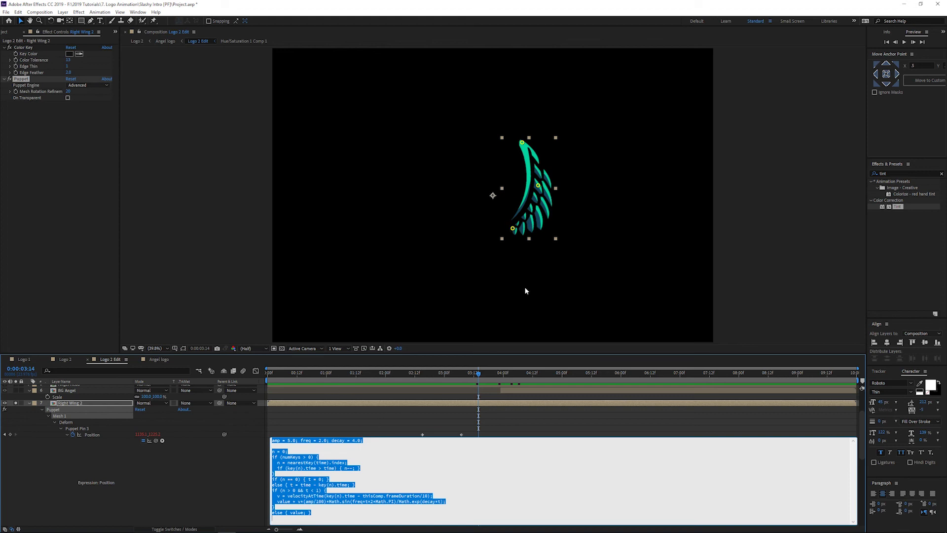
pyautogui.click(291, 440)
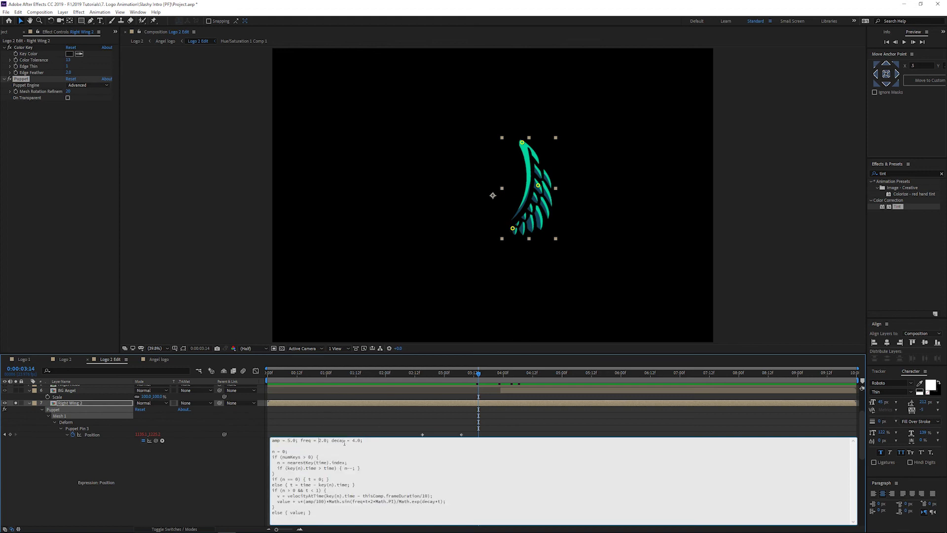
pyautogui.click(67, 434)
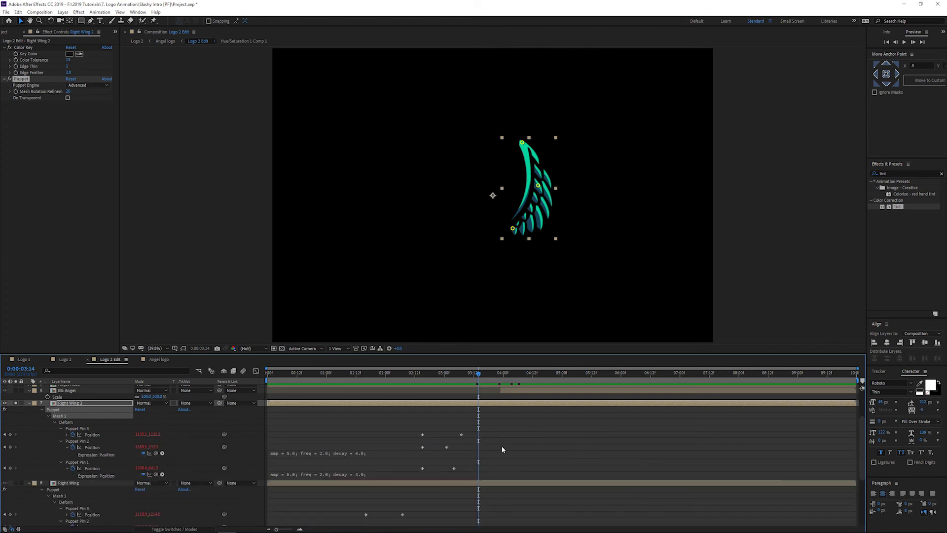
pyautogui.moveTo(508, 381); pyautogui.dragTo(419, 377)
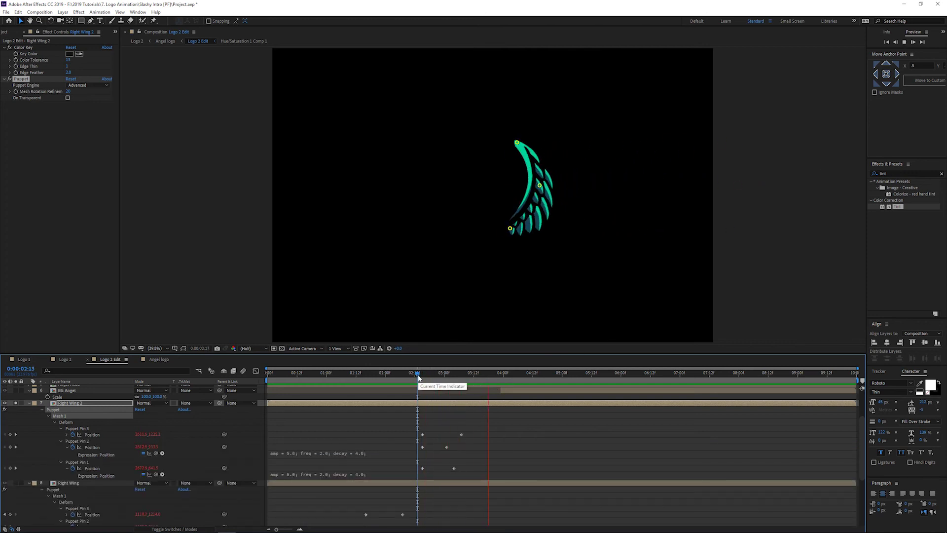
# Stop the preview, delete the duplicated Right Wing 2 layer, and move the playhead to 0:00:03:07
pyautogui.press('space')
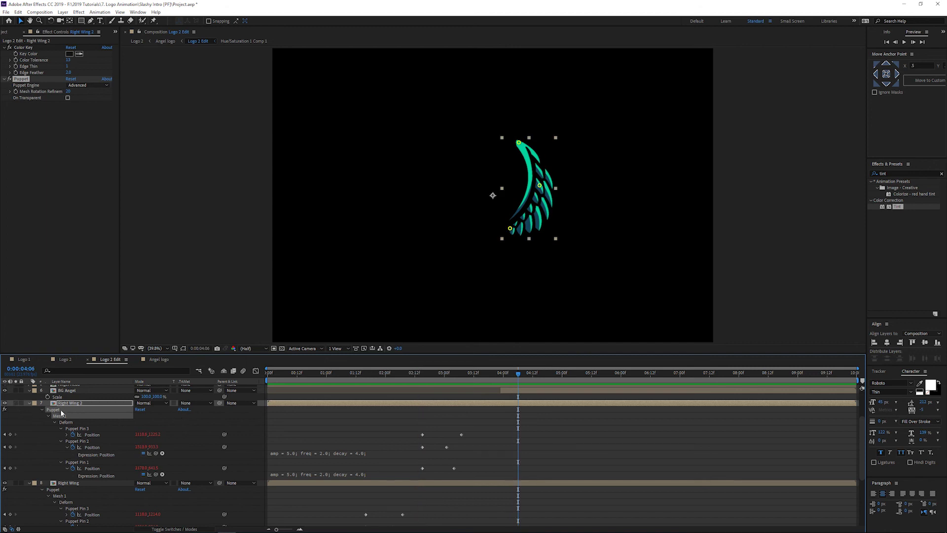
pyautogui.press('Delete')
pyautogui.click(448, 384)
pyautogui.moveTo(448, 383)
pyautogui.mouseDown()
pyautogui.moveTo(432, 380)
pyautogui.moveTo(461, 381)
pyautogui.mouseUp()
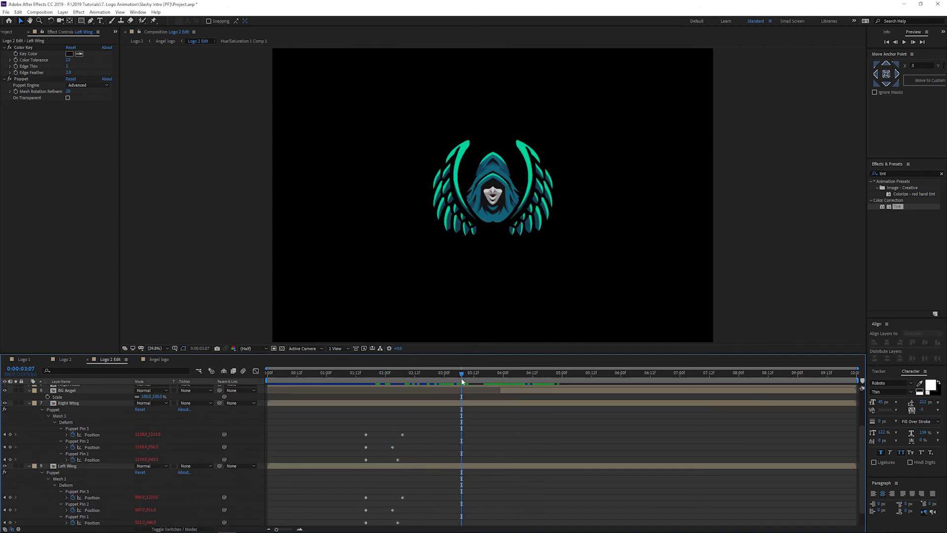
# Move the playhead to 0:00:03:01 and find the layers forming the face, ending with Angel Mouth selected
pyautogui.click(494, 200)
pyautogui.scroll(3, 494, 200)
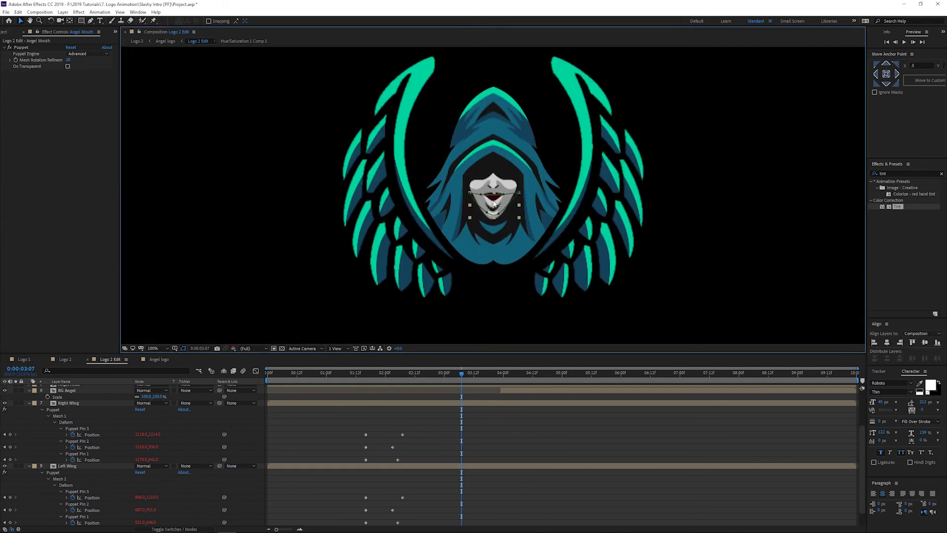
pyautogui.moveTo(468, 374); pyautogui.dragTo(443, 394)
pyautogui.scroll(-2, 89, 452)
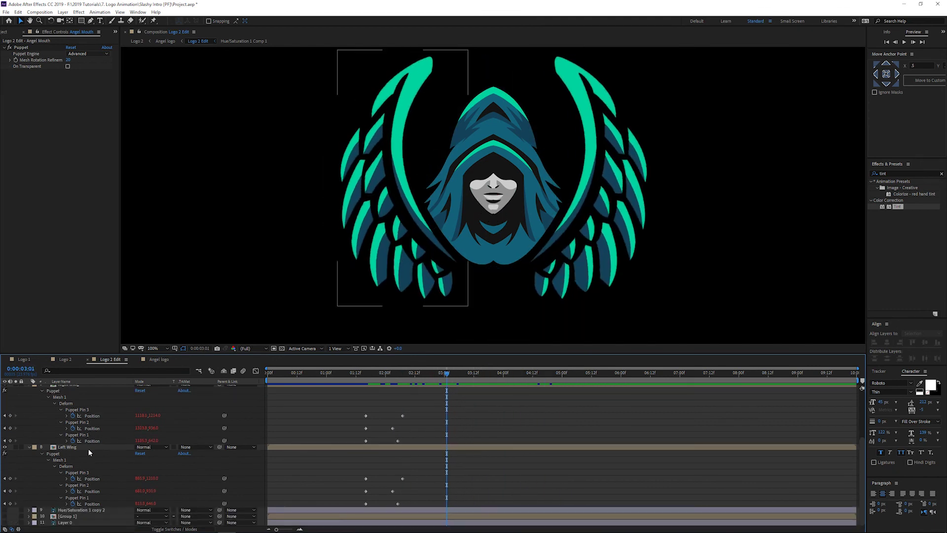
pyautogui.click(494, 197)
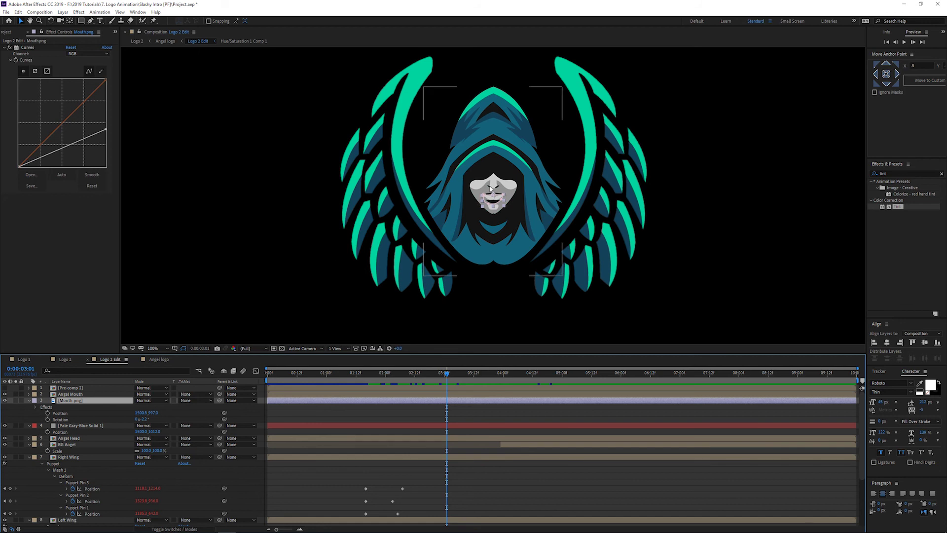
pyautogui.click(493, 149)
pyautogui.click(74, 395)
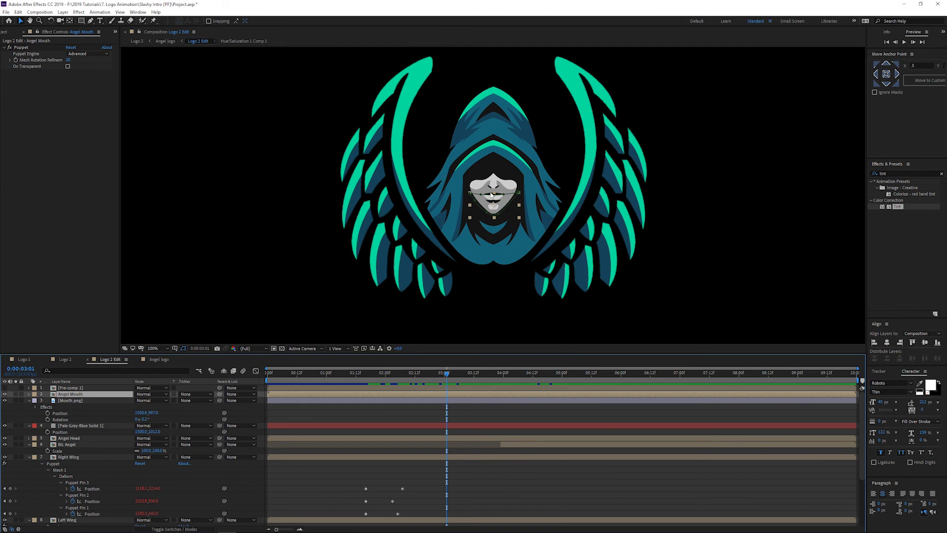
# Reveal the Puppet effect on the Angel Mouth layer with all its keyframed pin positions
pyautogui.press('.')
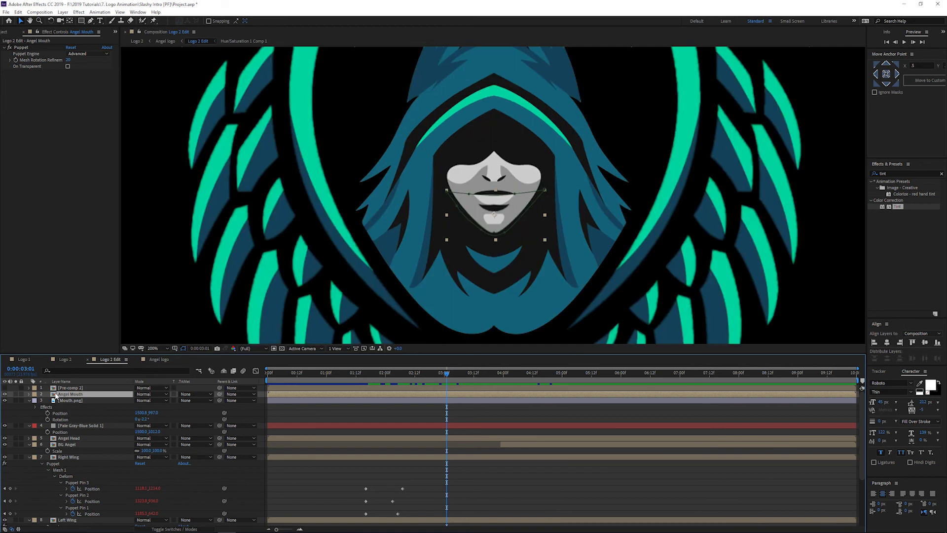
pyautogui.press('e')
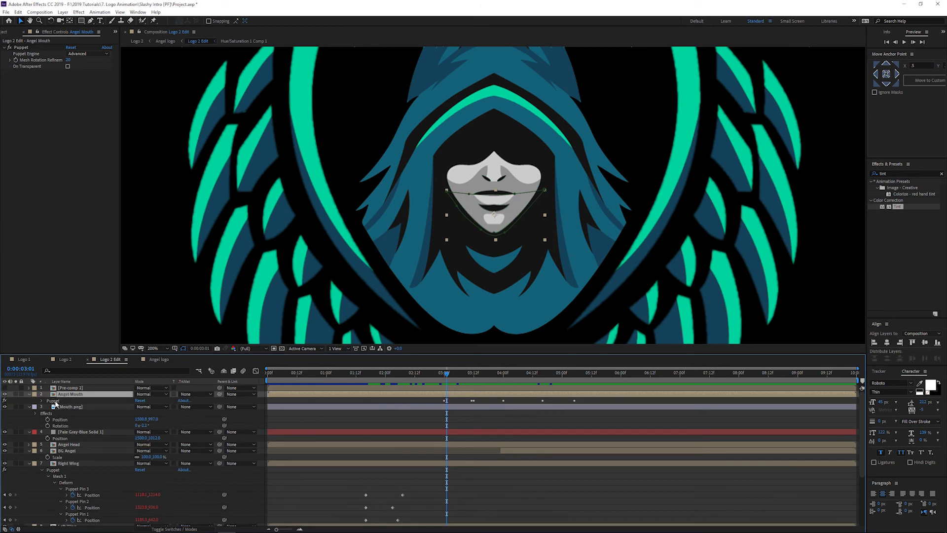
pyautogui.click(55, 401)
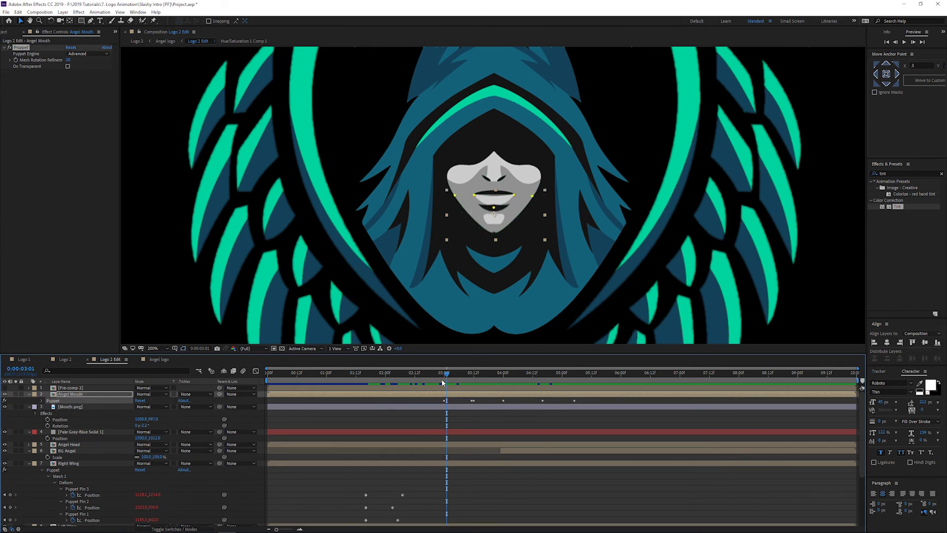
pyautogui.press('u')
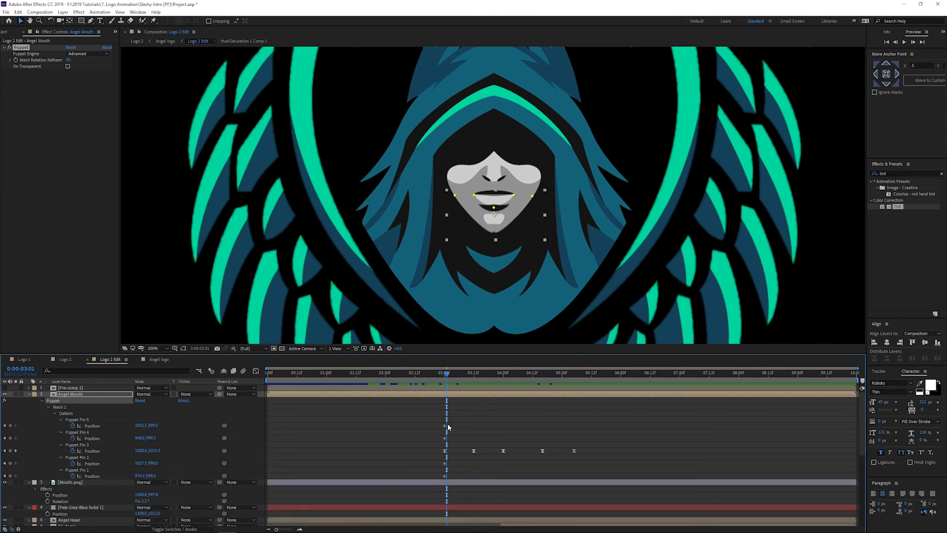
# Scrub to the open mouth at 0:00:03:14, briefly solo the Mouth.png layer, and reselect the Angel Mouth layer's Puppet effect
pyautogui.moveTo(446, 375); pyautogui.dragTo(479, 380)
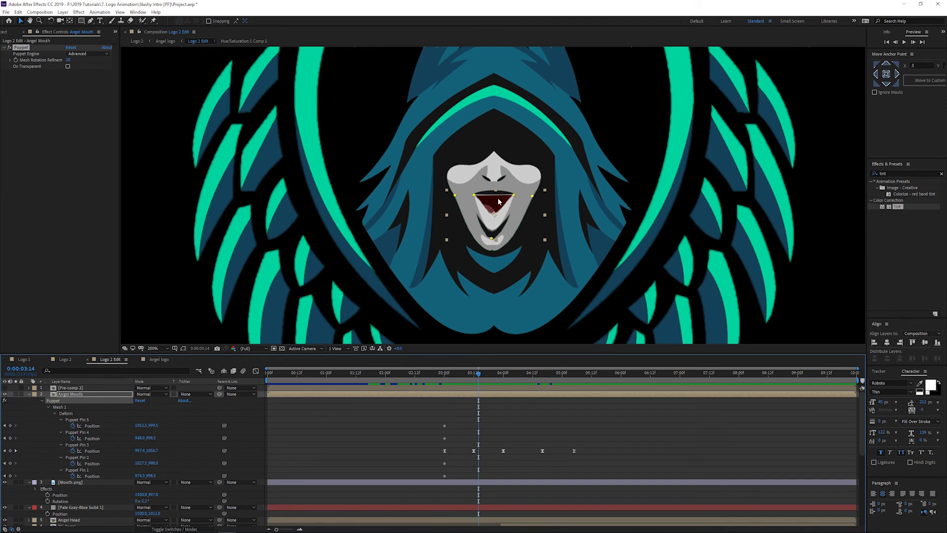
pyautogui.click(17, 484)
pyautogui.click(17, 483)
pyautogui.click(97, 396)
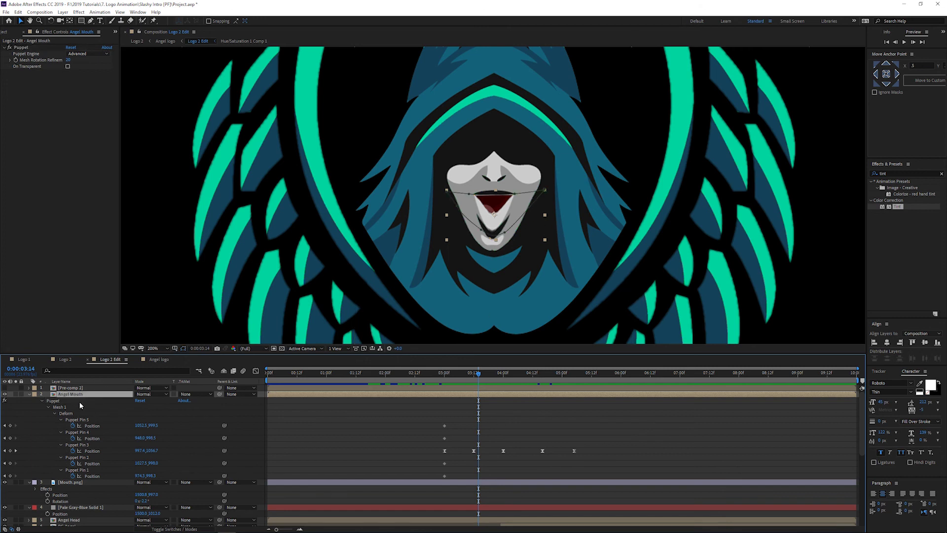
pyautogui.click(67, 415)
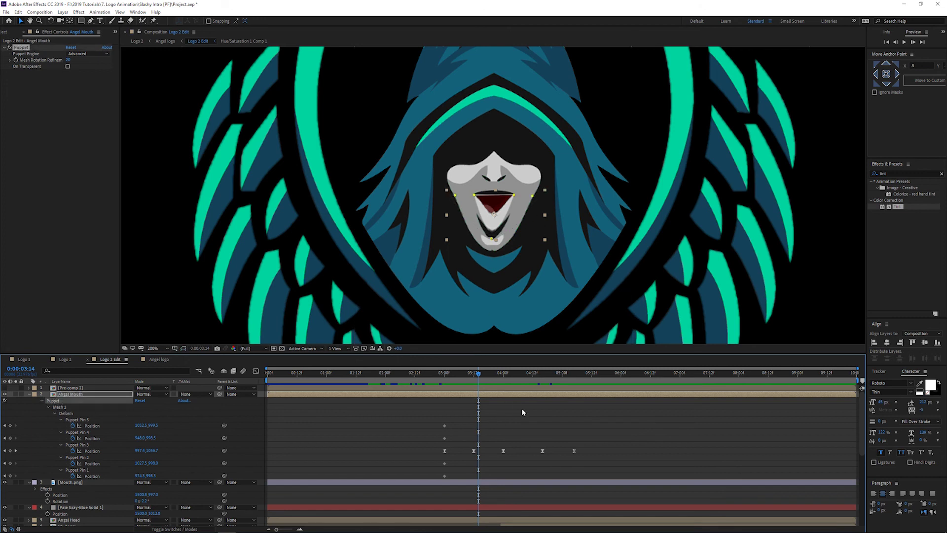
# Examine the Puppet Pin 3 Position keyframes on Angel Mouth by scrubbing from 0:00:03:12 to 0:00:05:07
pyautogui.moveTo(473, 368); pyautogui.dragTo(475, 388)
pyautogui.moveTo(432, 448); pyautogui.dragTo(576, 457)
pyautogui.click(474, 427)
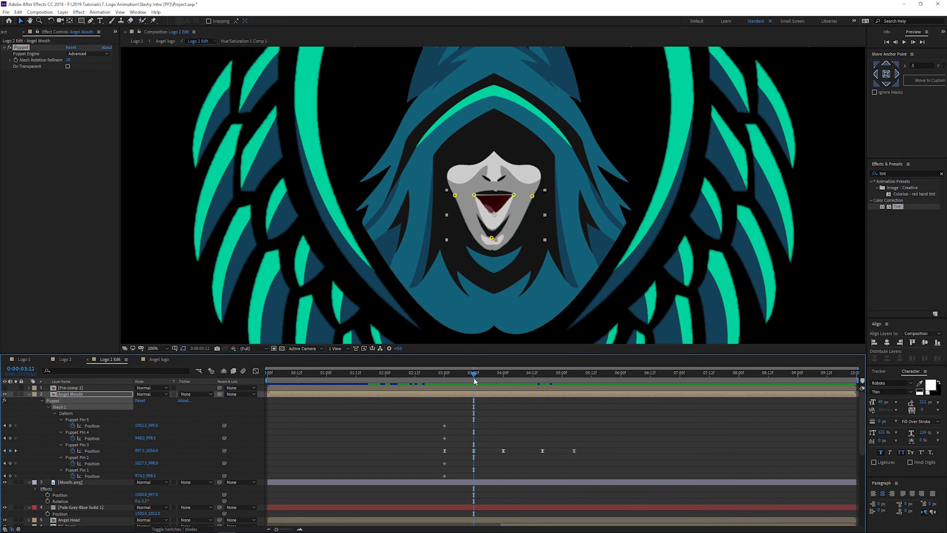
pyautogui.moveTo(474, 376); pyautogui.dragTo(581, 386)
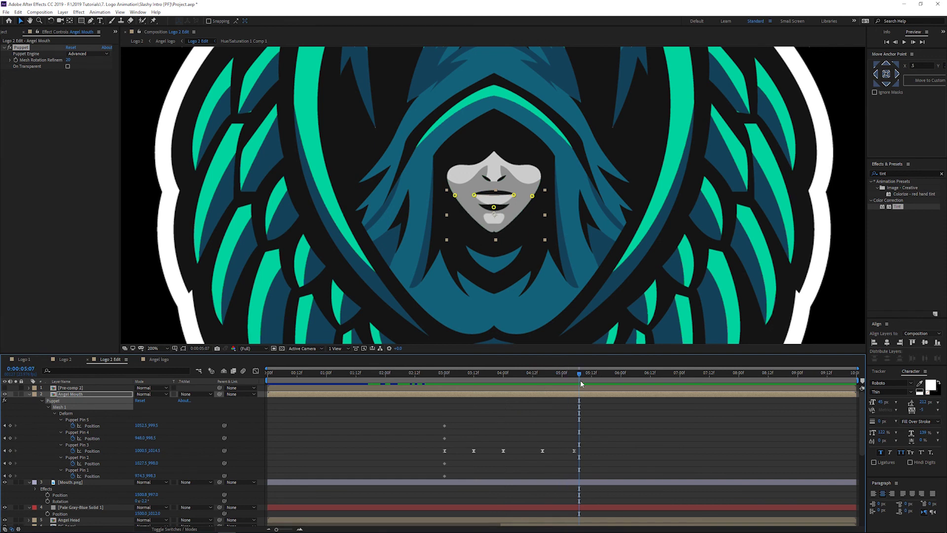